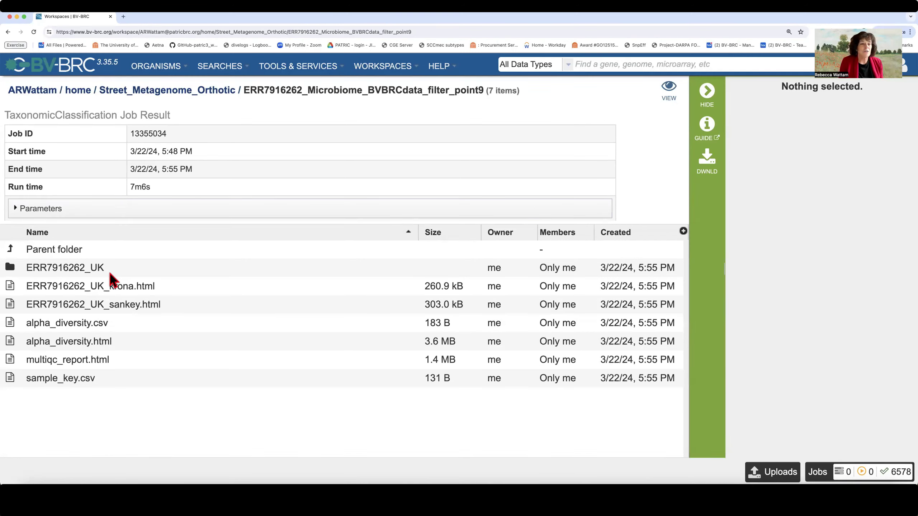
- Open the ERR7916262_UK folder, go back up to the job result folder, then reopen ERR7916262_UK
{"action": "double_click", "coordinate": [13, 269]}
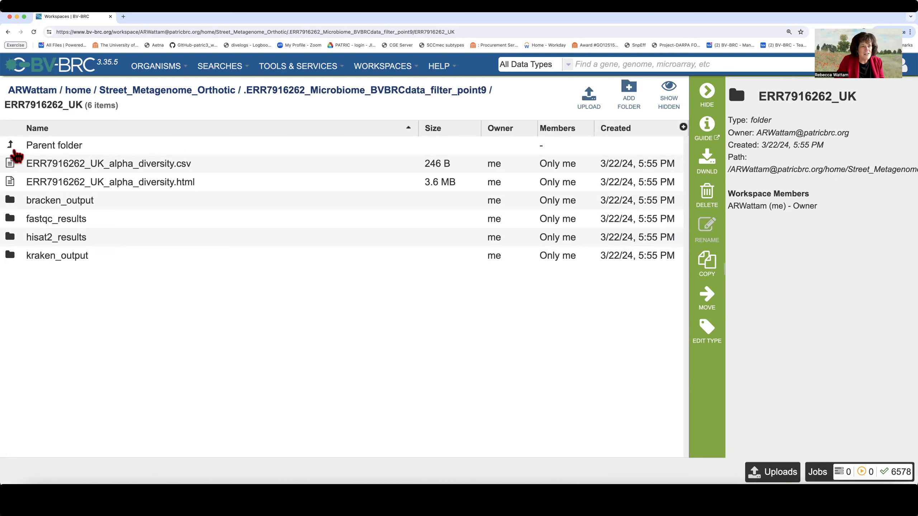
{"action": "left_click", "coordinate": [12, 148]}
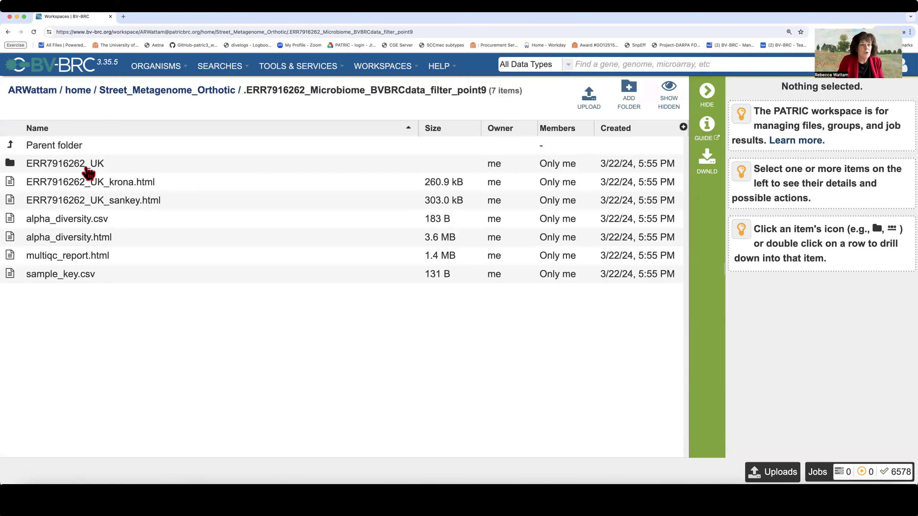
{"action": "left_click", "coordinate": [11, 163]}
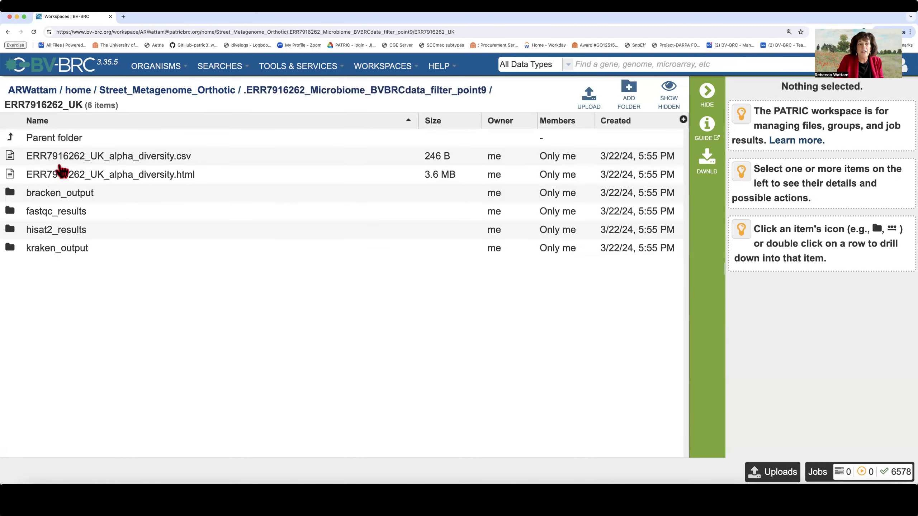
- Step back to the job result folder and reopen ERR7916262_UK to see its four tool output folders
{"action": "left_click", "coordinate": [11, 137]}
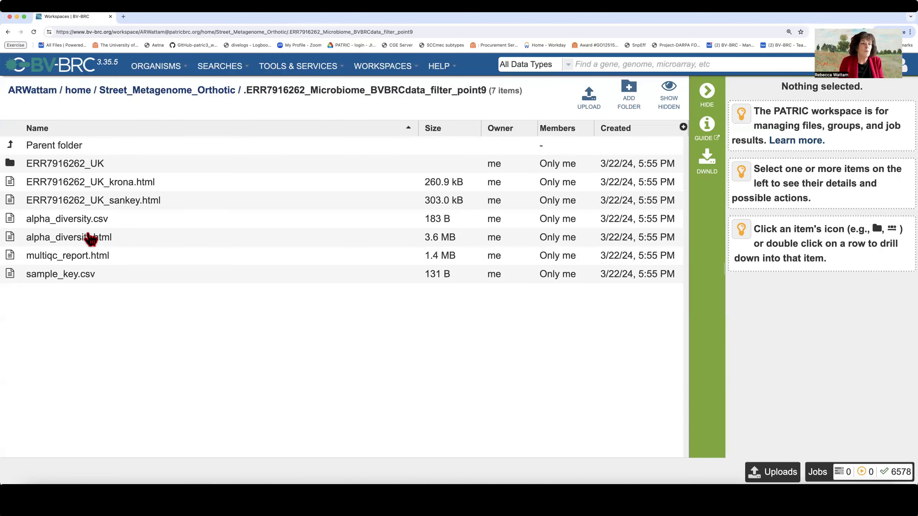
{"action": "left_click", "coordinate": [10, 165]}
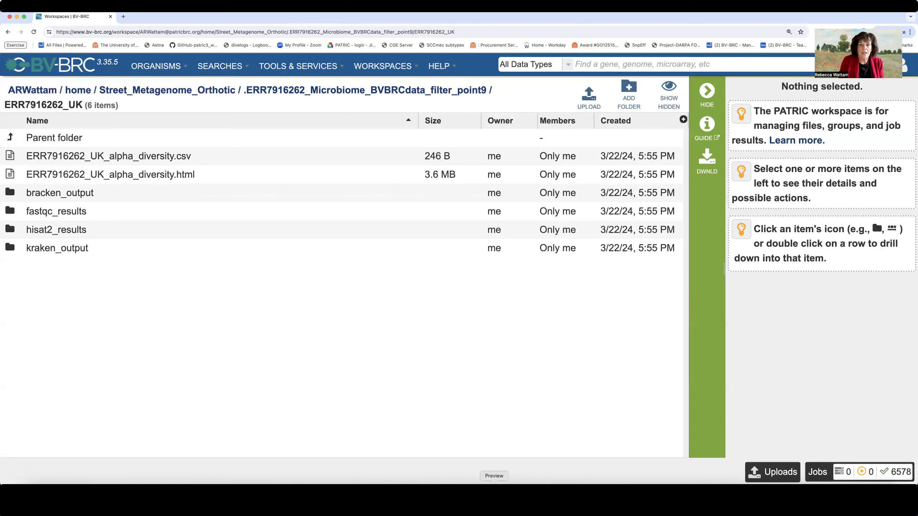
- Show the WGS pipeline diagram in Preview and take it out of full screen
{"action": "left_click", "coordinate": [494, 482]}
{"action": "mouse_move", "coordinate": [335, 30]}
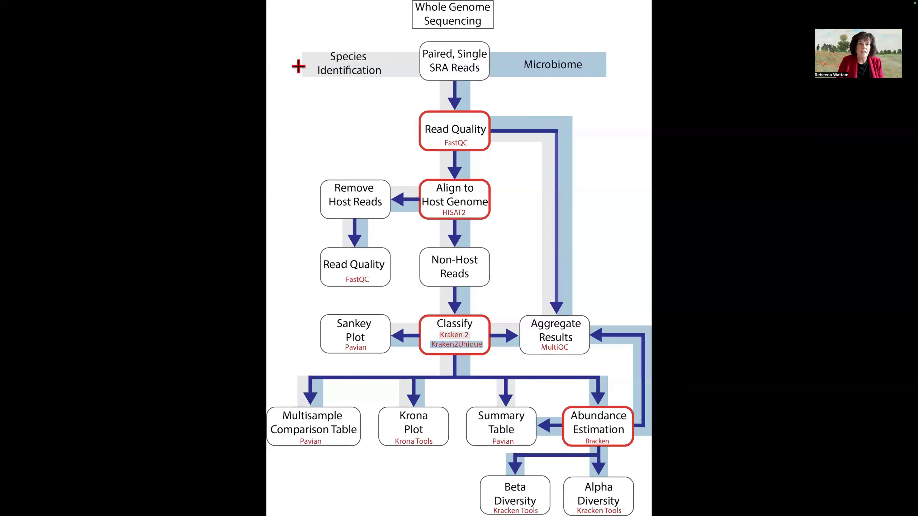
{"action": "mouse_move", "coordinate": [33, 10]}
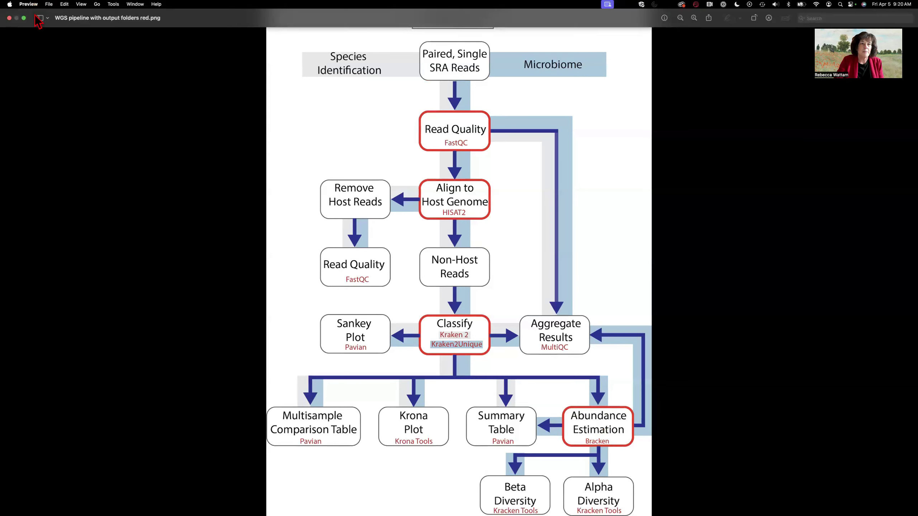
{"action": "left_click", "coordinate": [24, 18]}
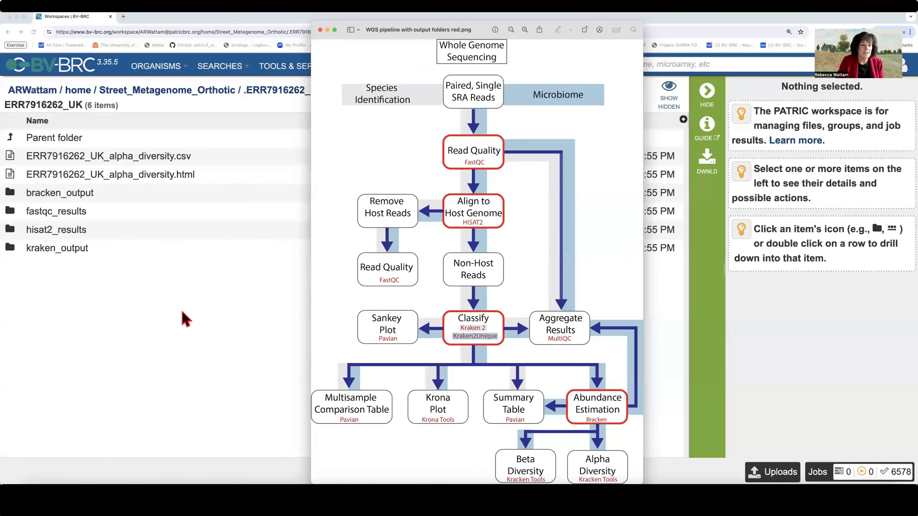
- Return to the BV-BRC workspace and open the fastqc_results folder
{"action": "left_click", "coordinate": [185, 318]}
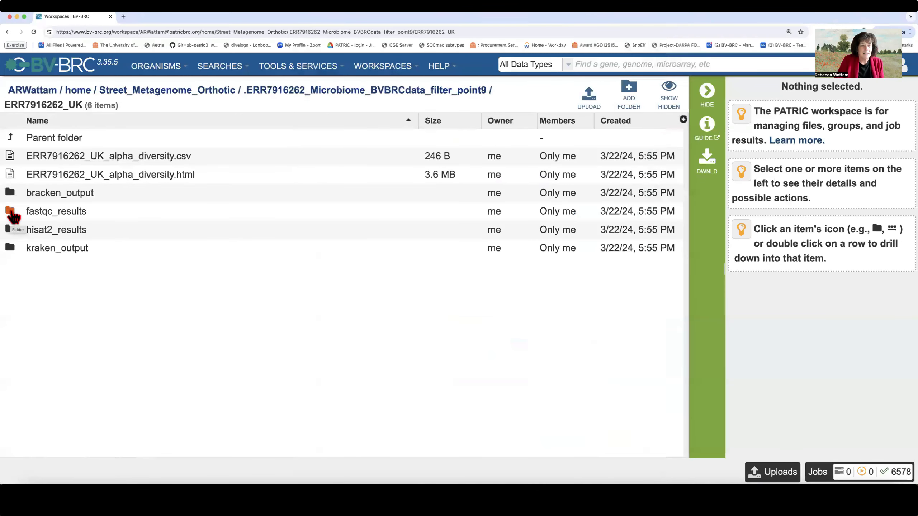
{"action": "left_click", "coordinate": [11, 214]}
{"action": "left_click", "coordinate": [10, 213]}
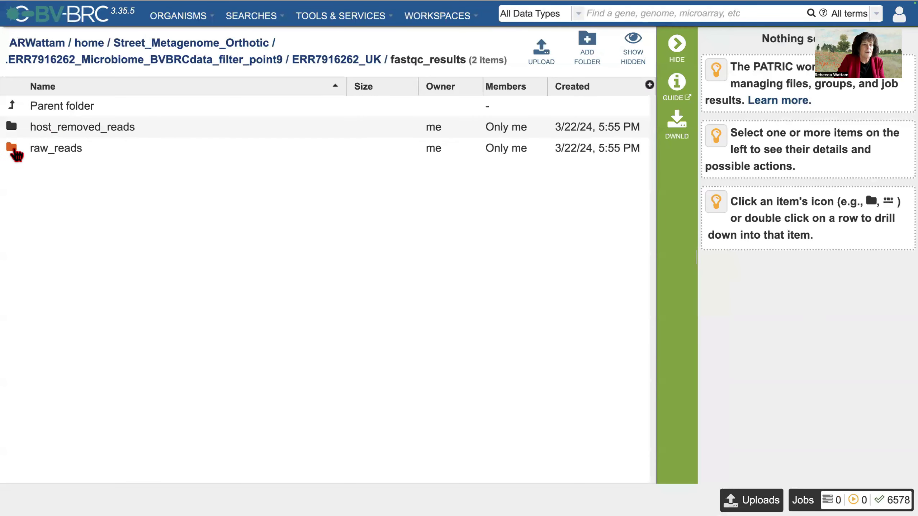
{"action": "left_click", "coordinate": [16, 155]}
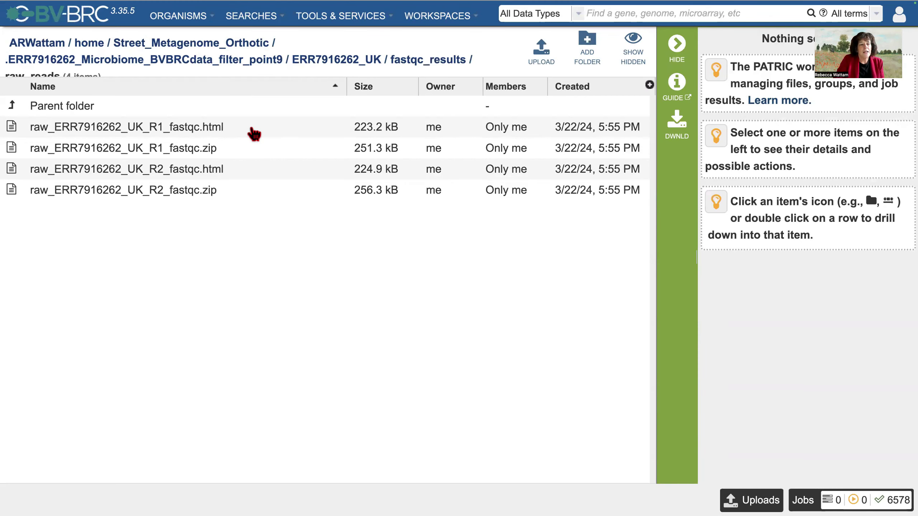
- View the raw_ERR7916262_UK_R1_fastqc.html report with the details panel hidden
{"action": "left_click", "coordinate": [254, 134]}
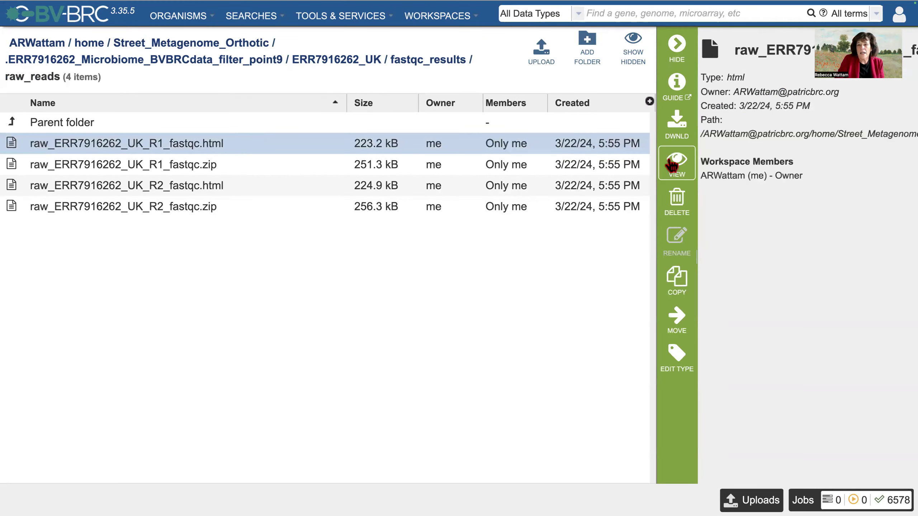
{"action": "left_click", "coordinate": [674, 164]}
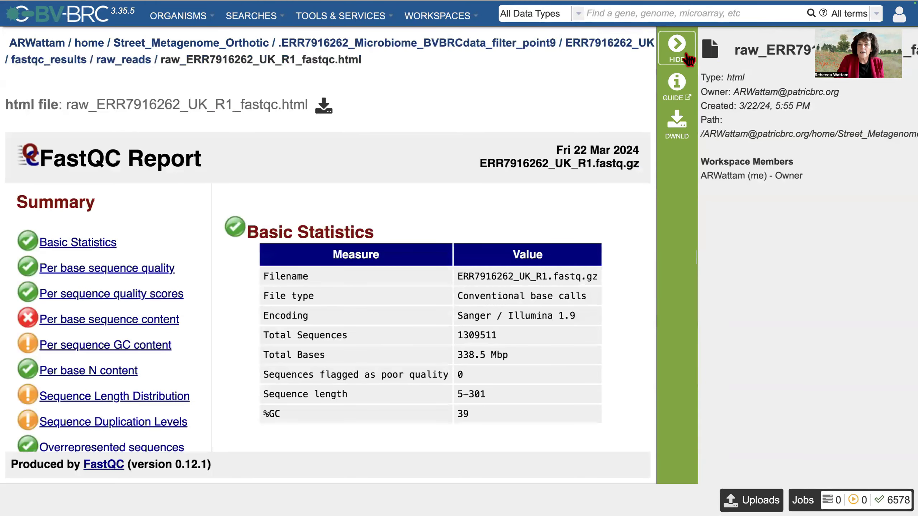
{"action": "left_click", "coordinate": [676, 46]}
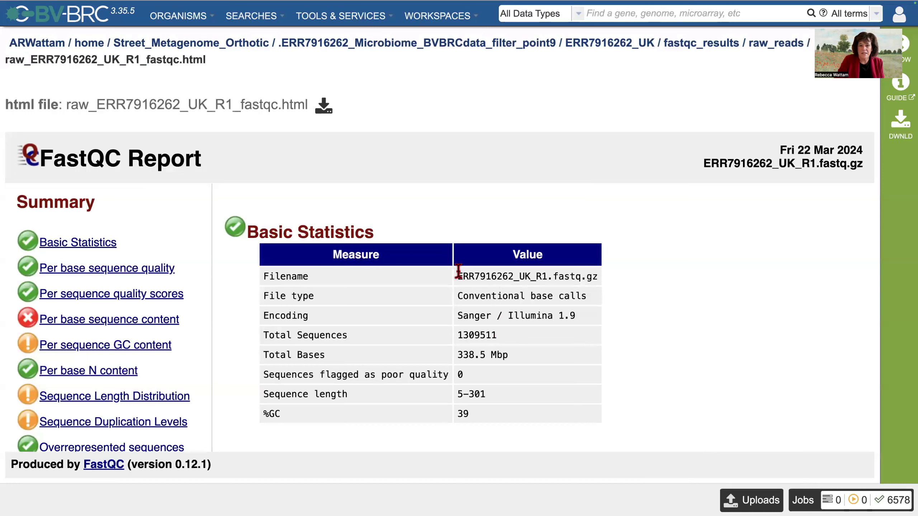
- Highlight the Basic Statistics values: ERR7916262_UK R1, Illumina 1.9, 1309511 sequences, 338.5 Mbp, length 5-301
{"action": "left_click_drag", "start_coordinate": [458, 277], "coordinate": [530, 276]}
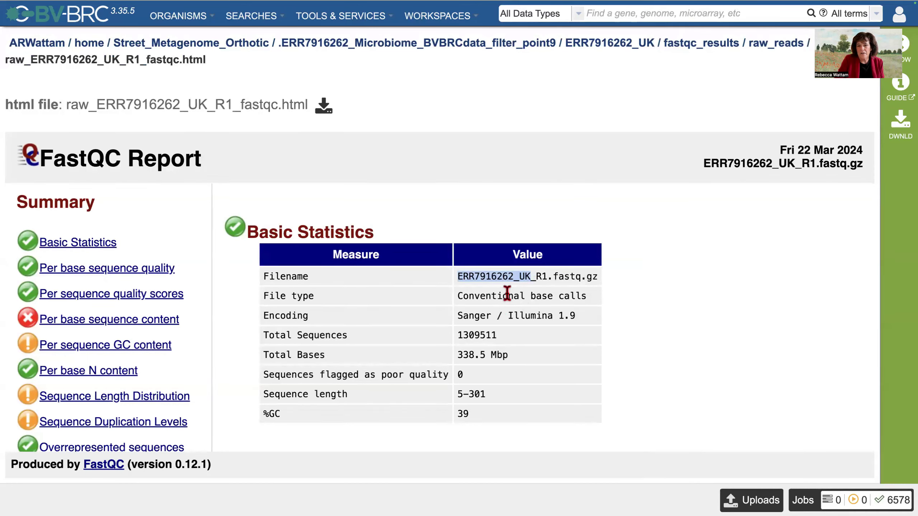
{"action": "left_click", "coordinate": [540, 275]}
{"action": "left_click_drag", "start_coordinate": [537, 276], "coordinate": [548, 277]}
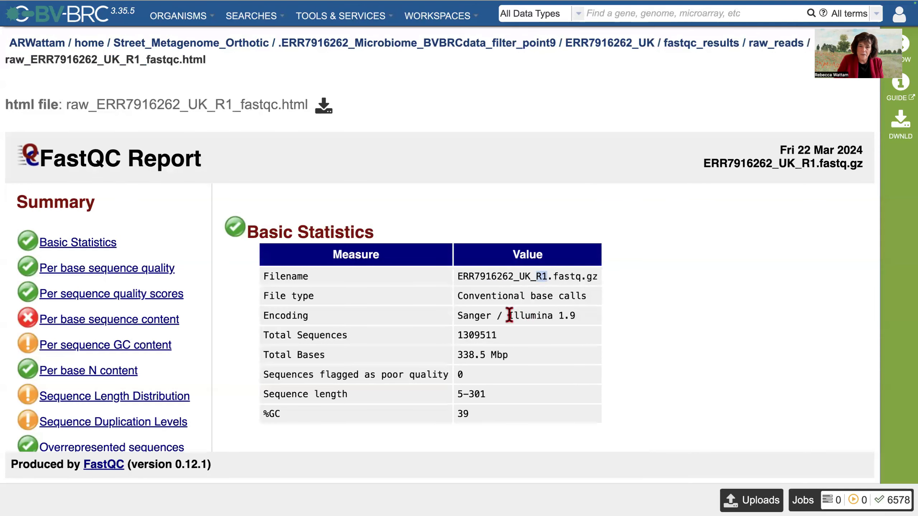
{"action": "left_click_drag", "start_coordinate": [506, 315], "coordinate": [574, 314]}
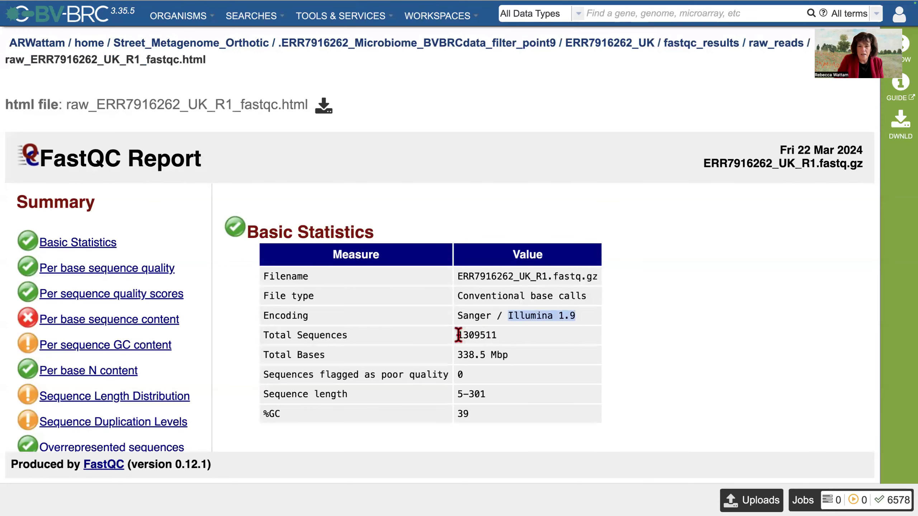
{"action": "left_click_drag", "start_coordinate": [458, 334], "coordinate": [484, 336]}
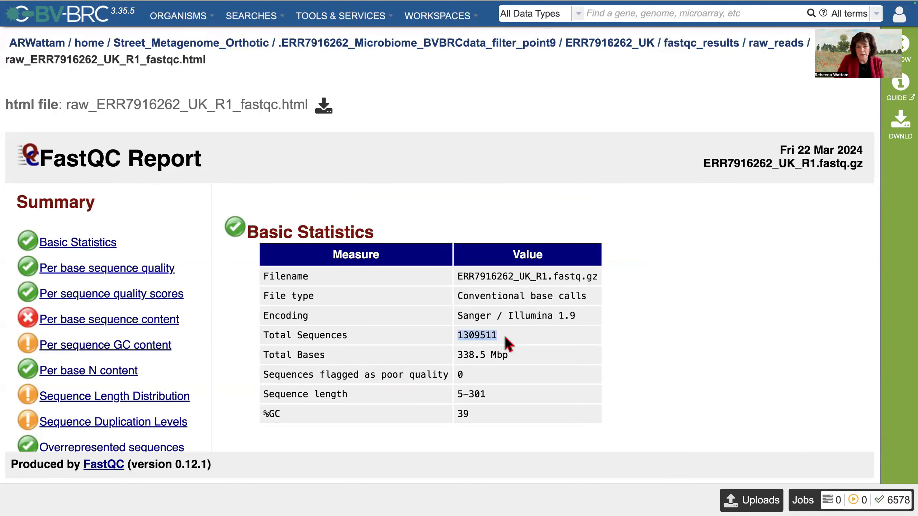
{"action": "left_click_drag", "start_coordinate": [455, 354], "coordinate": [508, 355]}
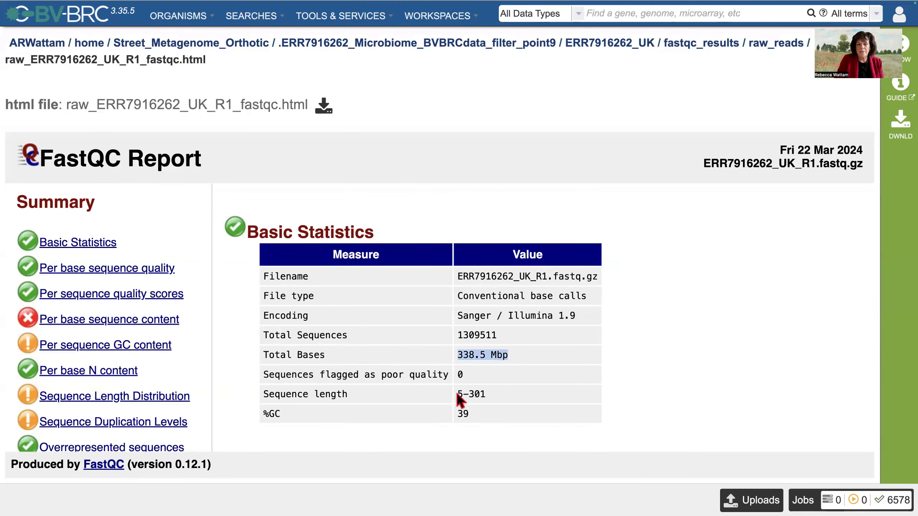
{"action": "left_click_drag", "start_coordinate": [456, 394], "coordinate": [485, 393]}
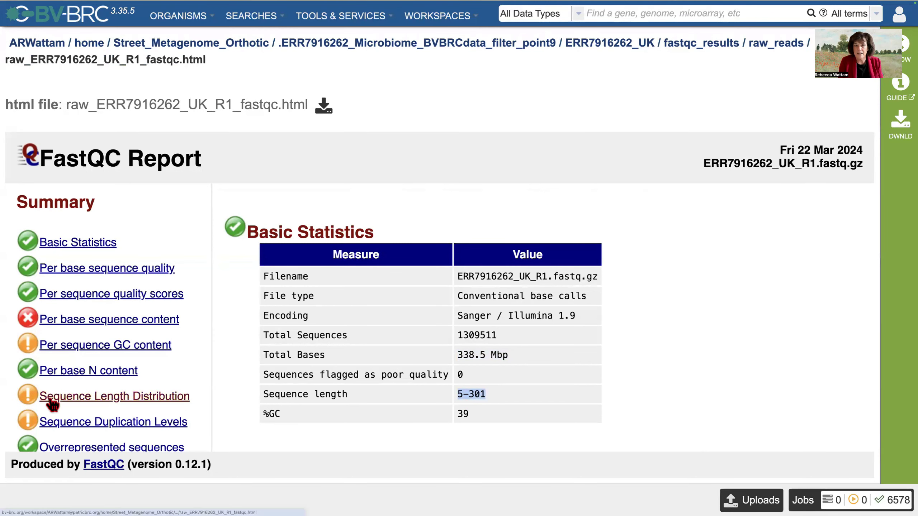
- Scroll down to the Per base sequence quality chart and zoom the page out
{"action": "scroll", "coordinate": [544, 351], "scroll_direction": "down", "scroll_amount": 2}
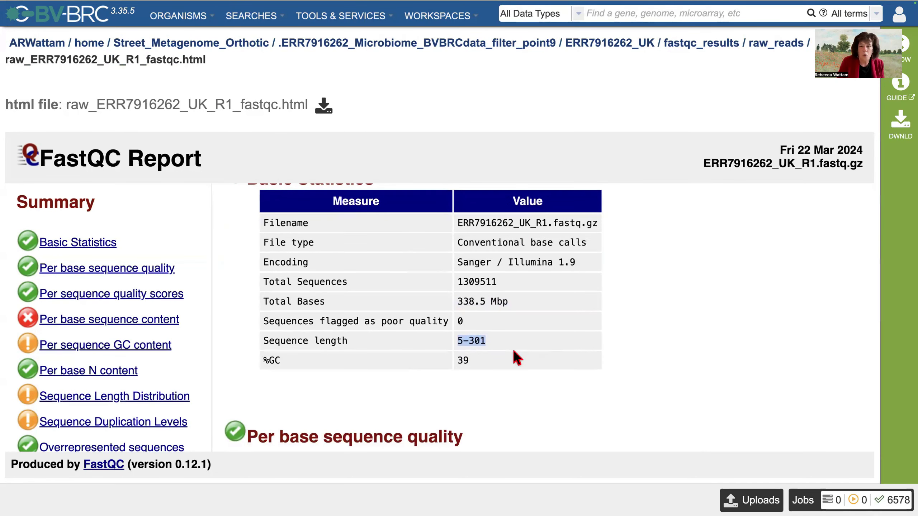
{"action": "scroll", "coordinate": [473, 360], "scroll_direction": "down", "scroll_amount": 6}
{"action": "key", "text": "super+minus"}
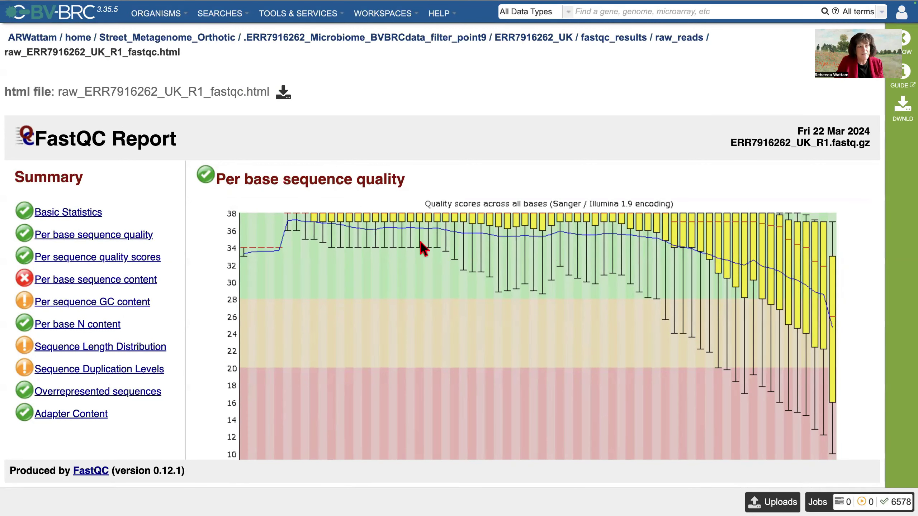
{"action": "scroll", "coordinate": [416, 257], "scroll_direction": "down", "scroll_amount": 5}
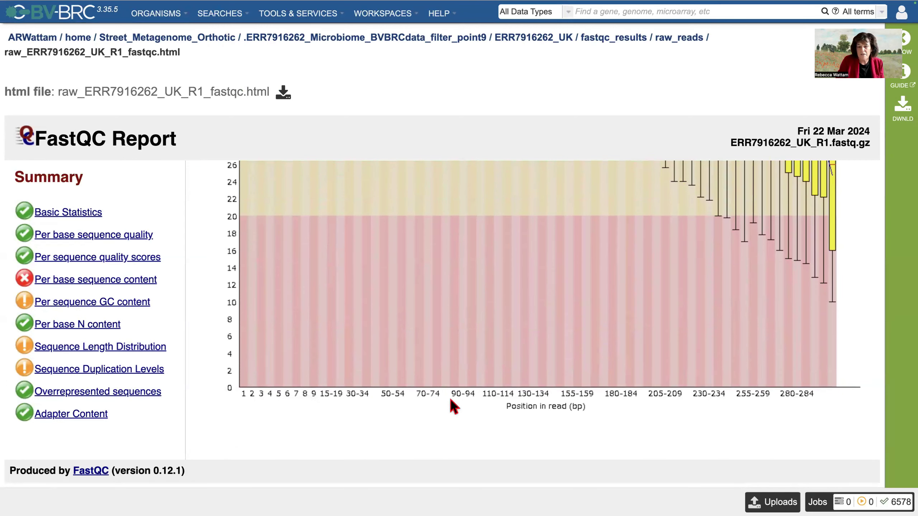
{"action": "scroll", "coordinate": [595, 250], "scroll_direction": "up", "scroll_amount": 5}
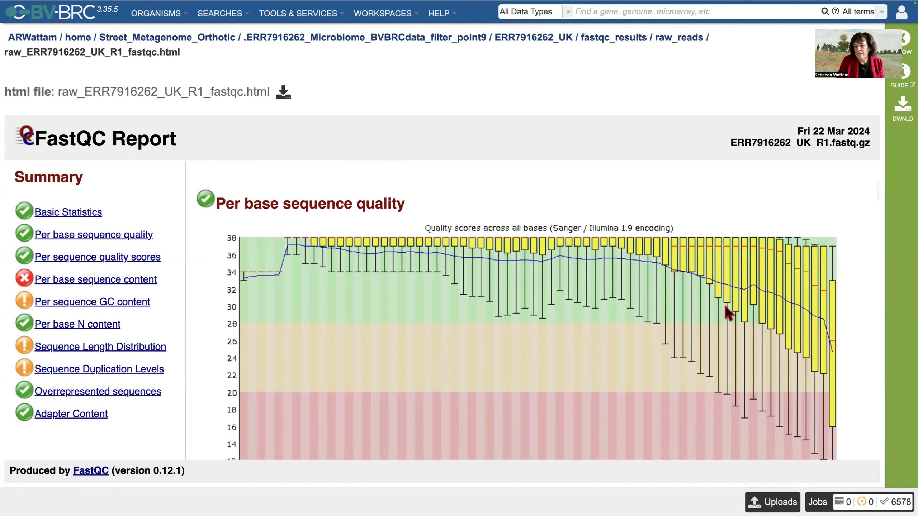
{"action": "scroll", "coordinate": [734, 300], "scroll_direction": "down", "scroll_amount": 5}
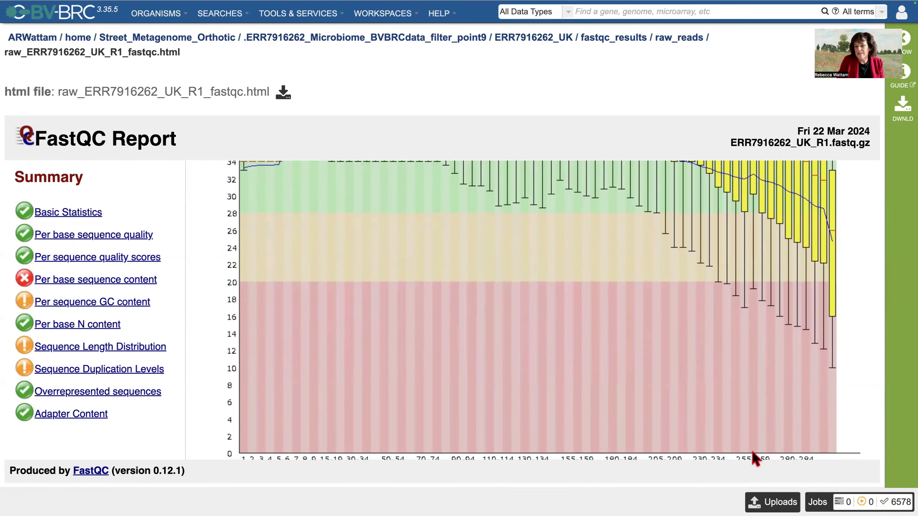
{"action": "scroll", "coordinate": [747, 441], "scroll_direction": "down", "scroll_amount": 2}
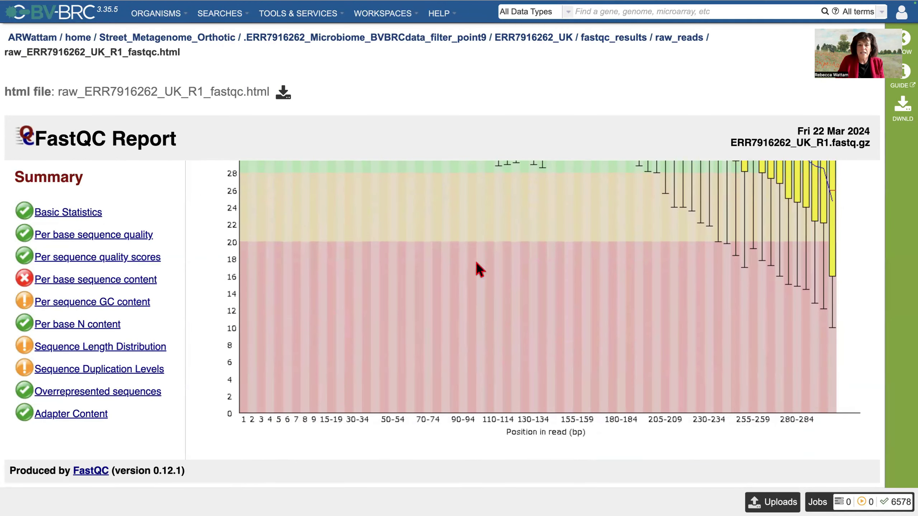
{"action": "scroll", "coordinate": [464, 251], "scroll_direction": "up", "scroll_amount": 5}
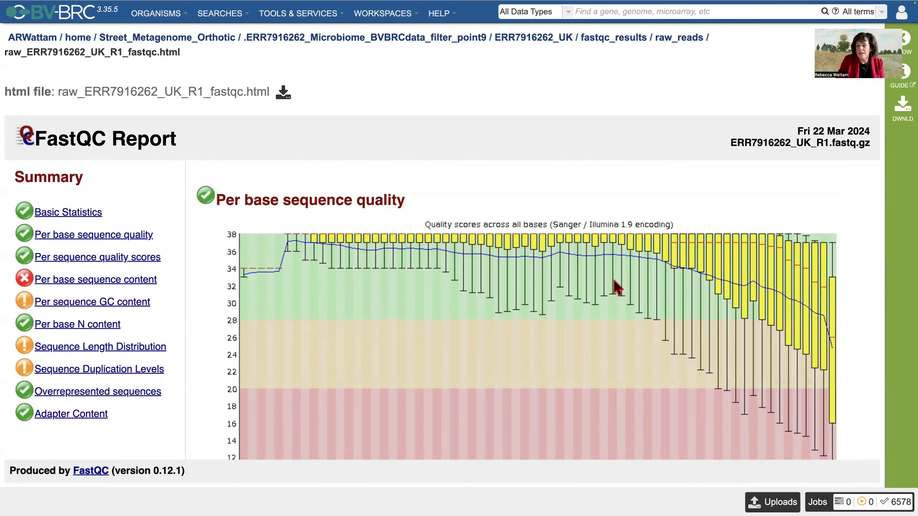
{"action": "scroll", "coordinate": [632, 293], "scroll_direction": "down", "scroll_amount": 1}
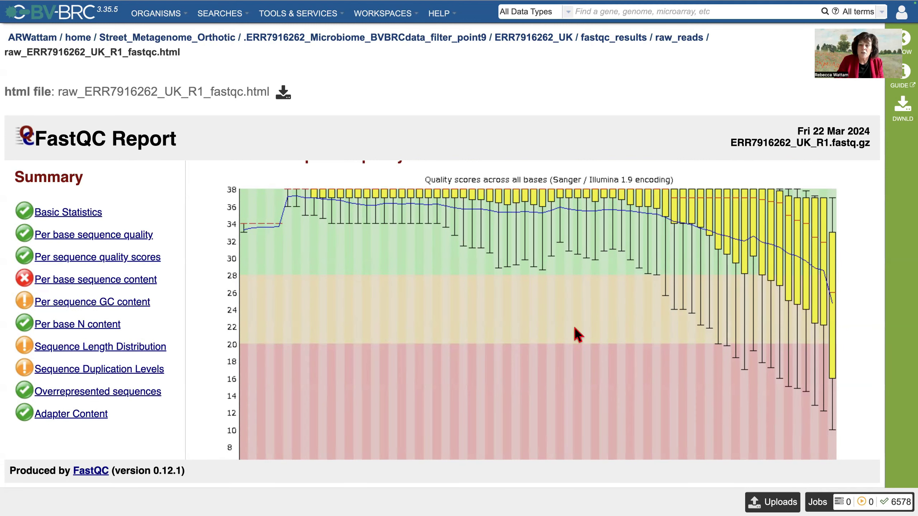
- Scroll past the Per sequence quality scores curve, peaking near Phred 37, to Per base sequence content
{"action": "scroll", "coordinate": [577, 327], "scroll_direction": "down", "scroll_amount": 5}
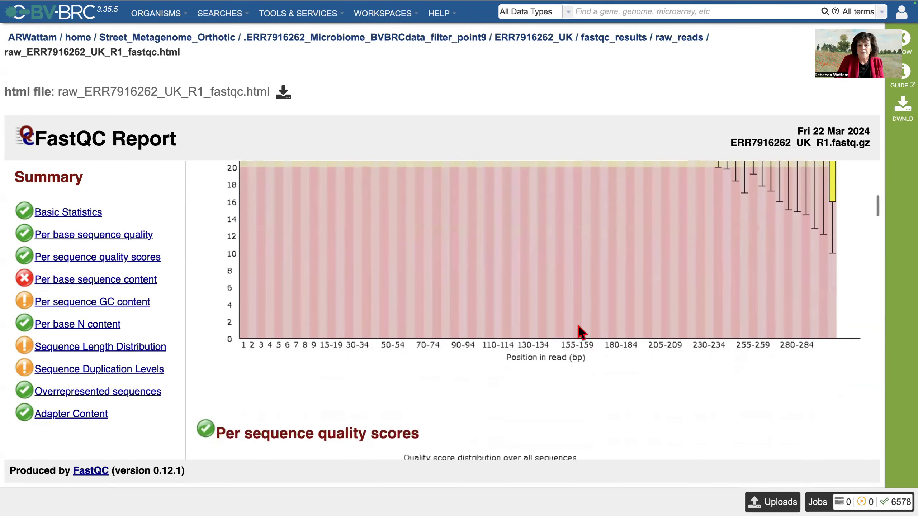
{"action": "scroll", "coordinate": [578, 326], "scroll_direction": "down", "scroll_amount": 5}
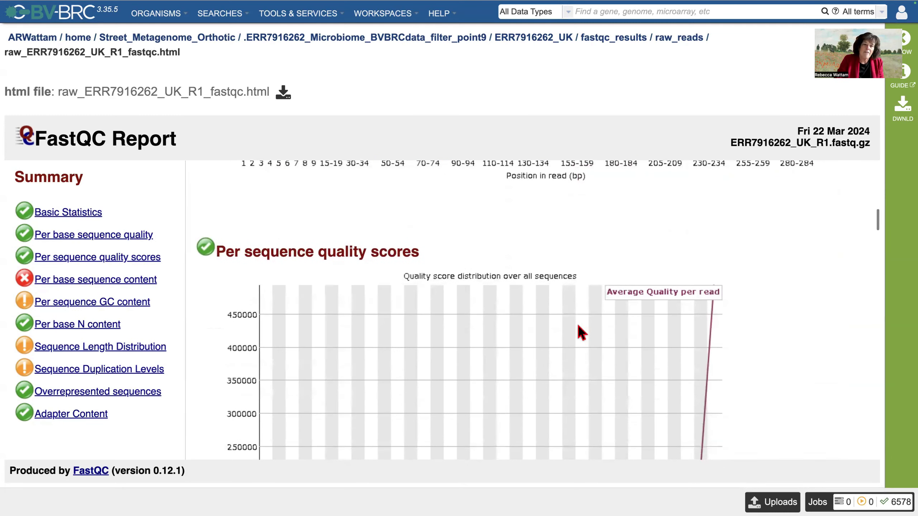
{"action": "scroll", "coordinate": [578, 326], "scroll_direction": "down", "scroll_amount": 1}
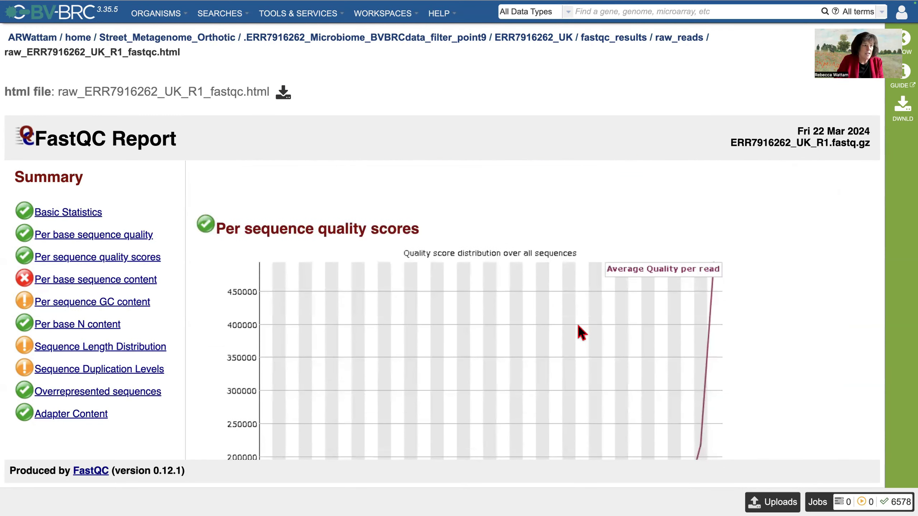
{"action": "scroll", "coordinate": [578, 327], "scroll_direction": "down", "scroll_amount": 3}
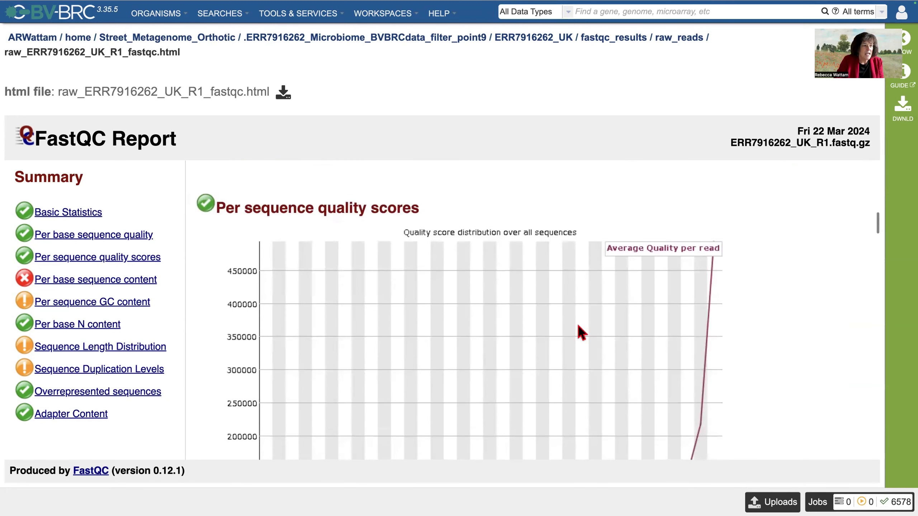
{"action": "scroll", "coordinate": [578, 326], "scroll_direction": "up", "scroll_amount": 1}
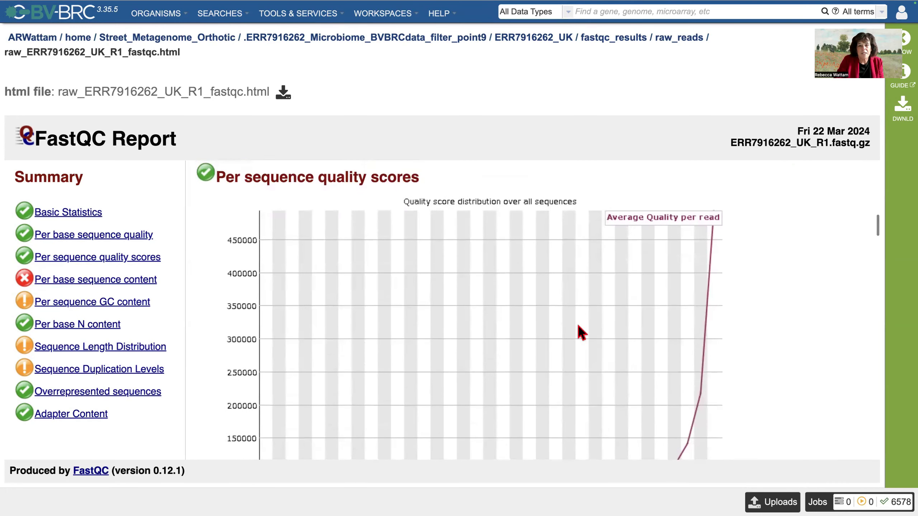
{"action": "scroll", "coordinate": [578, 326], "scroll_direction": "down", "scroll_amount": 2}
{"action": "scroll", "coordinate": [578, 332], "scroll_direction": "down", "scroll_amount": 9}
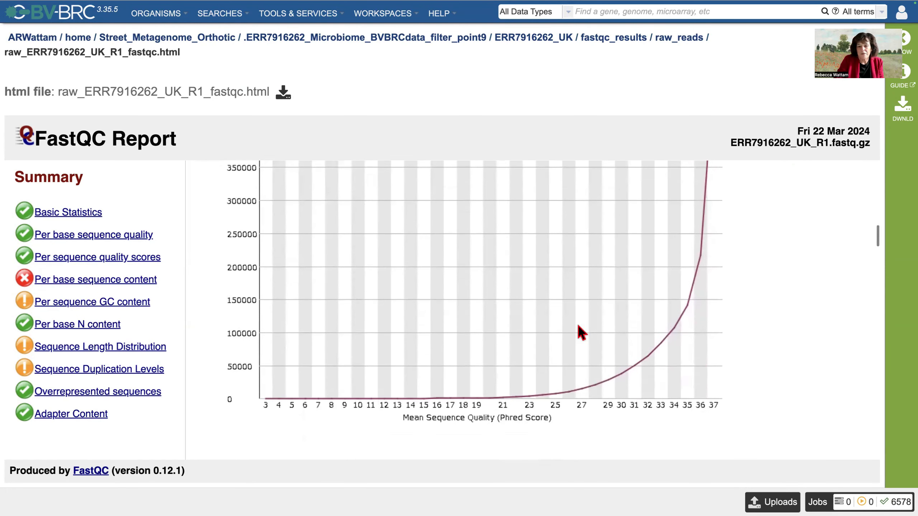
- Scroll through the Per base sequence content plot down to the Per sequence GC content section
{"action": "scroll", "coordinate": [578, 332], "scroll_direction": "down", "scroll_amount": 4}
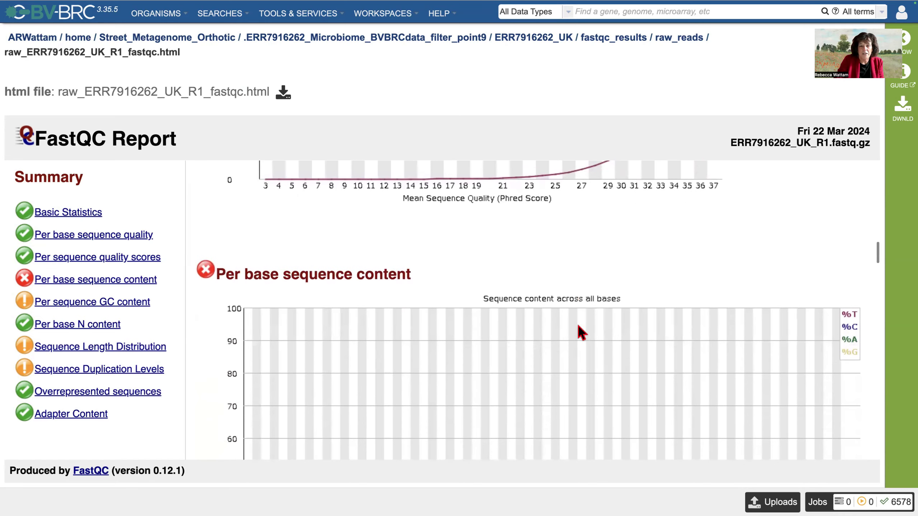
{"action": "scroll", "coordinate": [578, 332], "scroll_direction": "down", "scroll_amount": 3}
{"action": "scroll", "coordinate": [578, 326], "scroll_direction": "up", "scroll_amount": 1}
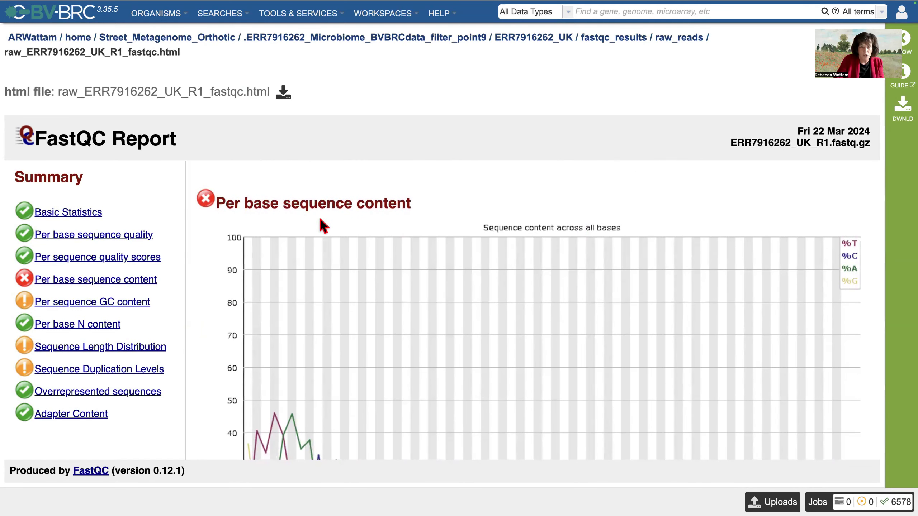
{"action": "scroll", "coordinate": [323, 230], "scroll_direction": "down", "scroll_amount": 3}
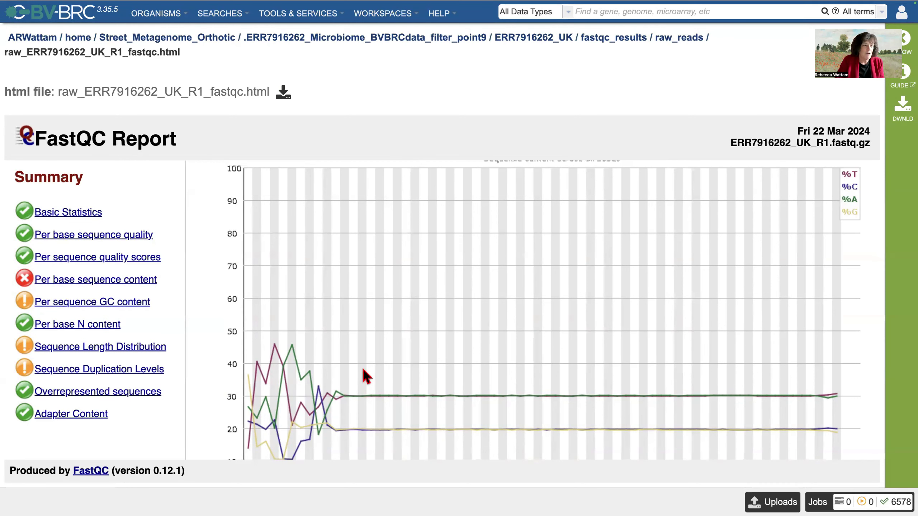
{"action": "scroll", "coordinate": [311, 339], "scroll_direction": "down", "scroll_amount": 3}
{"action": "scroll", "coordinate": [293, 295], "scroll_direction": "down", "scroll_amount": 1}
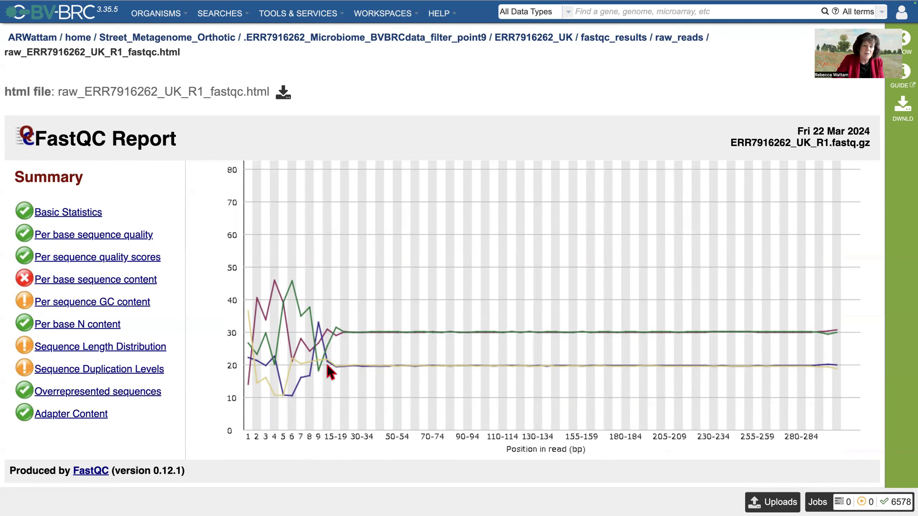
{"action": "scroll", "coordinate": [347, 377], "scroll_direction": "up", "scroll_amount": 3}
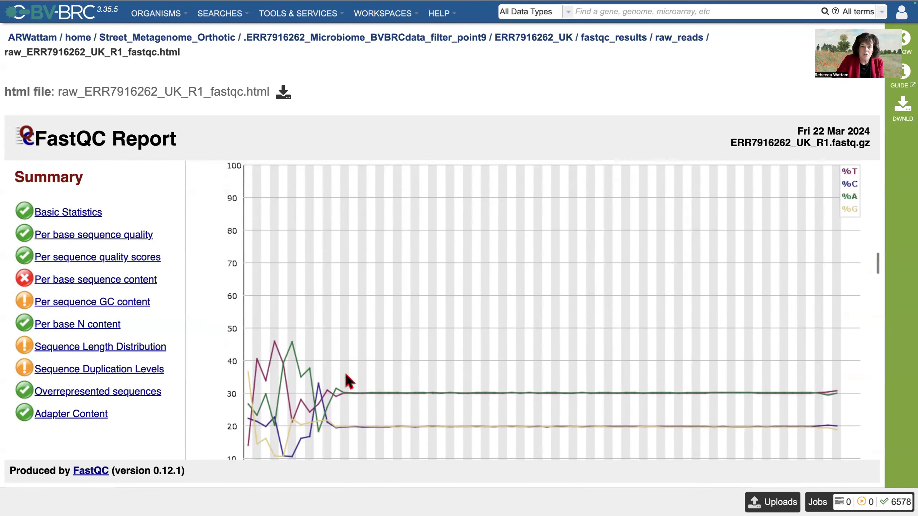
{"action": "scroll", "coordinate": [347, 380], "scroll_direction": "up", "scroll_amount": 3}
- Scroll past the GC content curve, centred near 39%, to the Per base N content section
{"action": "scroll", "coordinate": [348, 380], "scroll_direction": "down", "scroll_amount": 10}
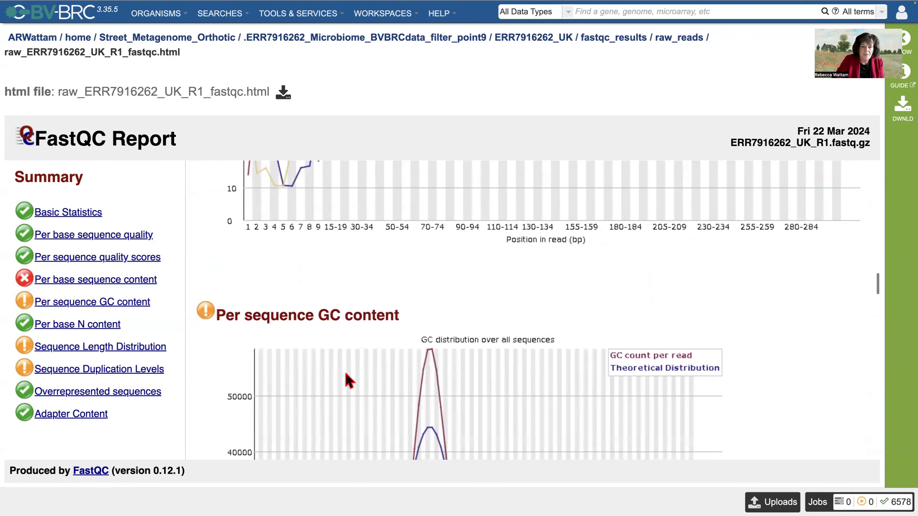
{"action": "scroll", "coordinate": [348, 380], "scroll_direction": "down", "scroll_amount": 5}
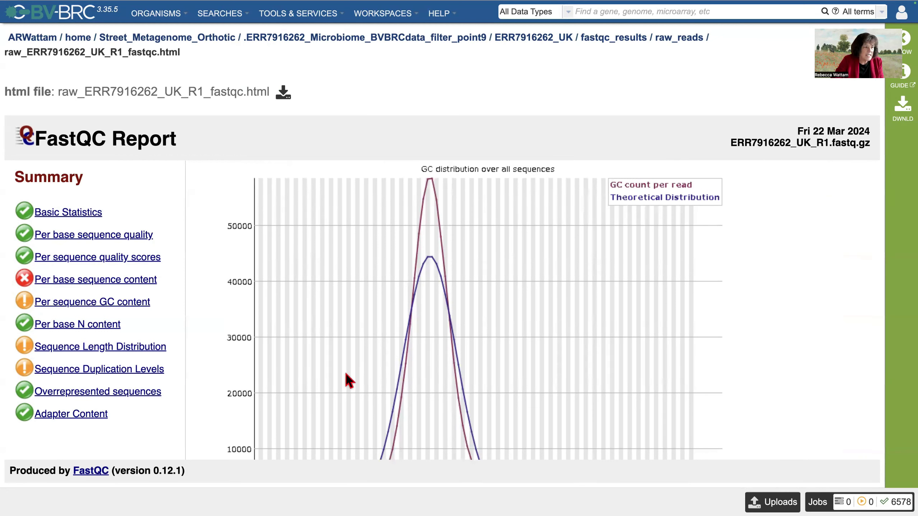
{"action": "scroll", "coordinate": [347, 381], "scroll_direction": "down", "scroll_amount": 3}
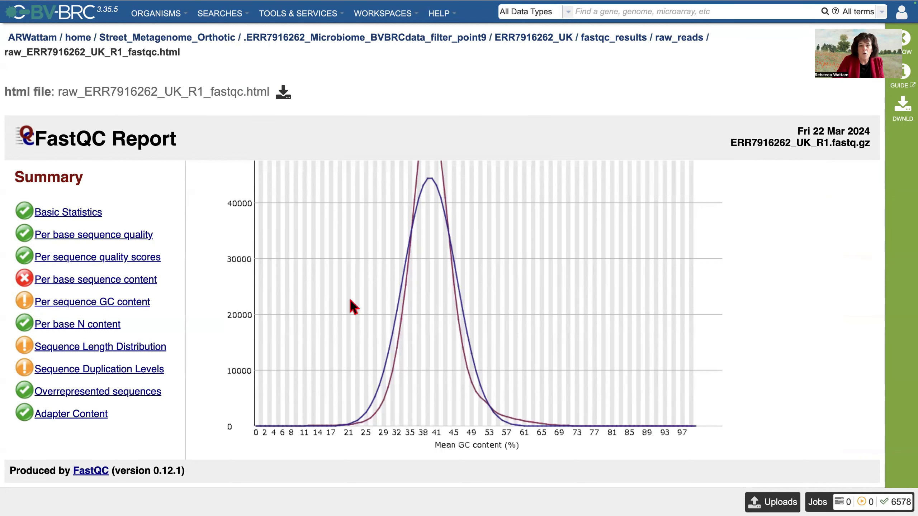
{"action": "scroll", "coordinate": [388, 309], "scroll_direction": "up", "scroll_amount": 4}
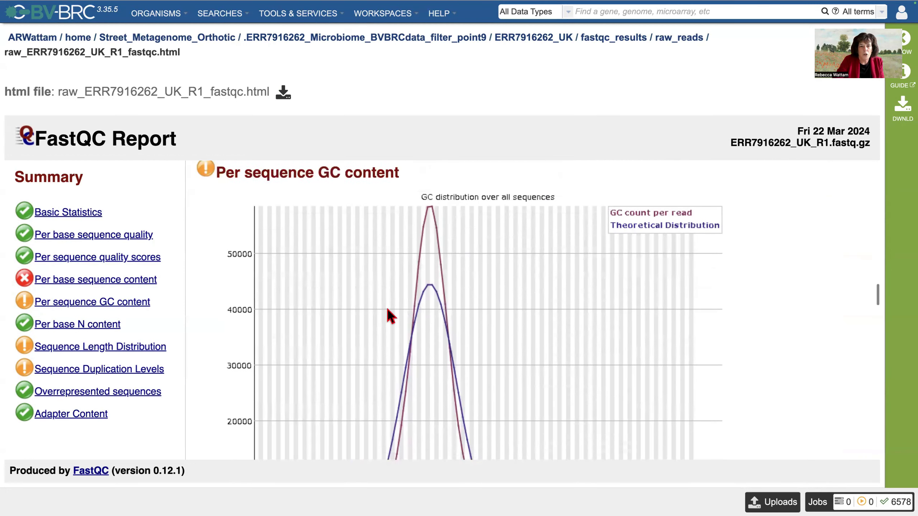
{"action": "scroll", "coordinate": [387, 309], "scroll_direction": "down", "scroll_amount": 3}
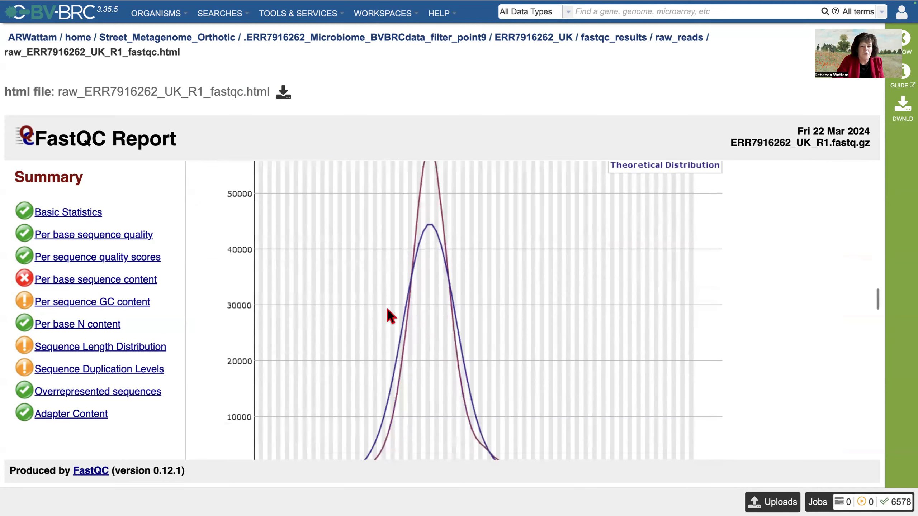
{"action": "scroll", "coordinate": [399, 307], "scroll_direction": "up", "scroll_amount": 5}
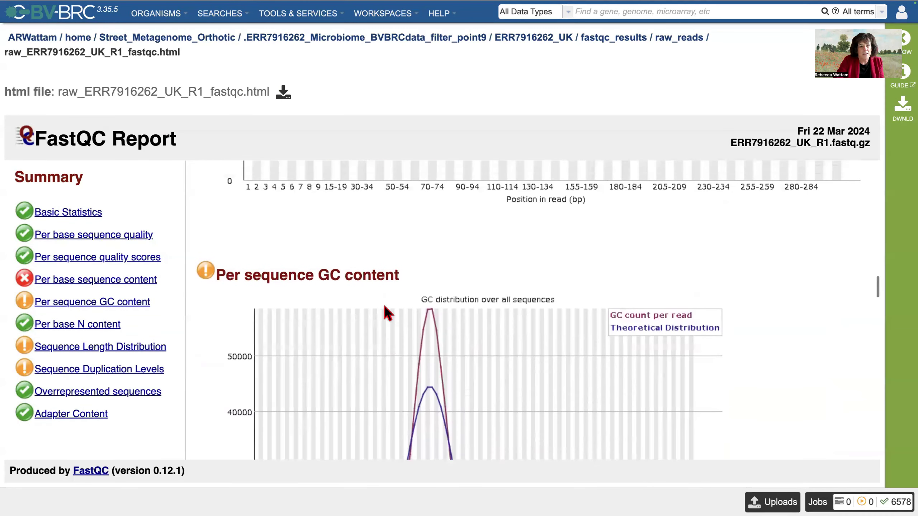
{"action": "scroll", "coordinate": [386, 347], "scroll_direction": "down", "scroll_amount": 5}
{"action": "scroll", "coordinate": [386, 347], "scroll_direction": "down", "scroll_amount": 3}
{"action": "scroll", "coordinate": [387, 348], "scroll_direction": "up", "scroll_amount": 4}
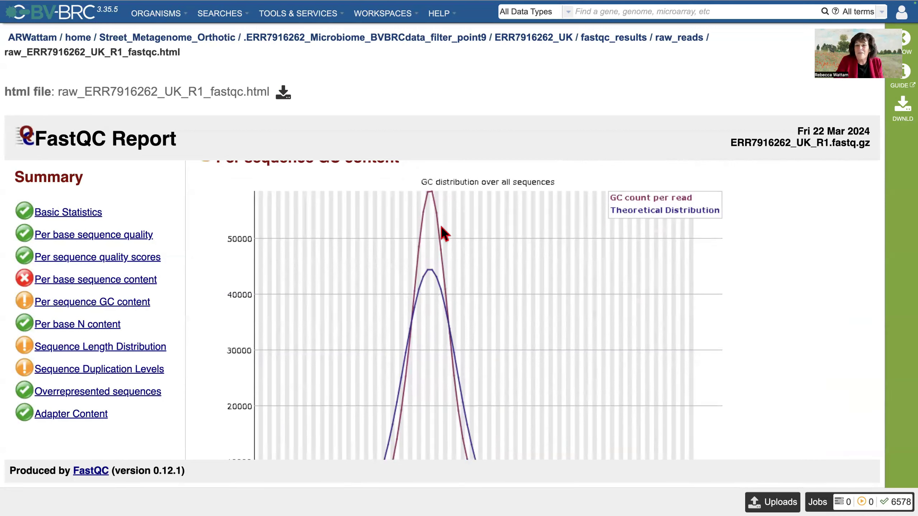
{"action": "scroll", "coordinate": [480, 261], "scroll_direction": "down", "scroll_amount": 7}
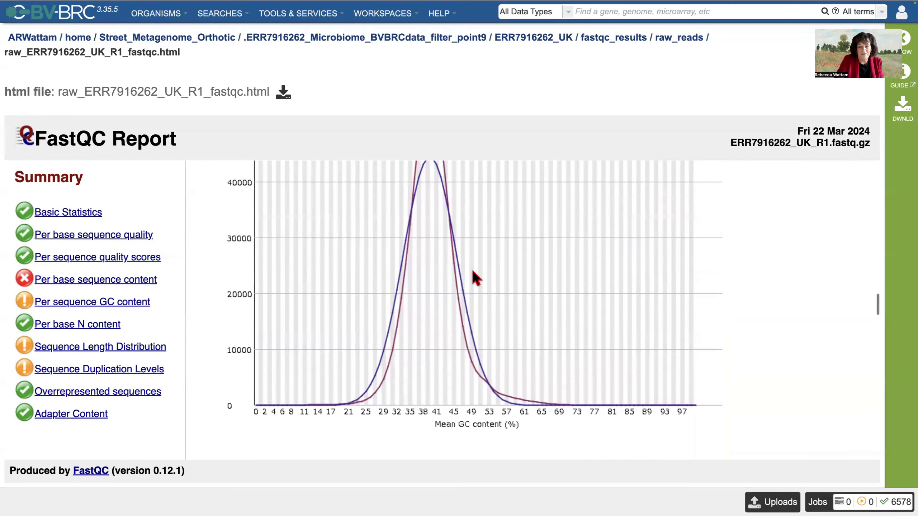
{"action": "scroll", "coordinate": [473, 272], "scroll_direction": "down", "scroll_amount": 3}
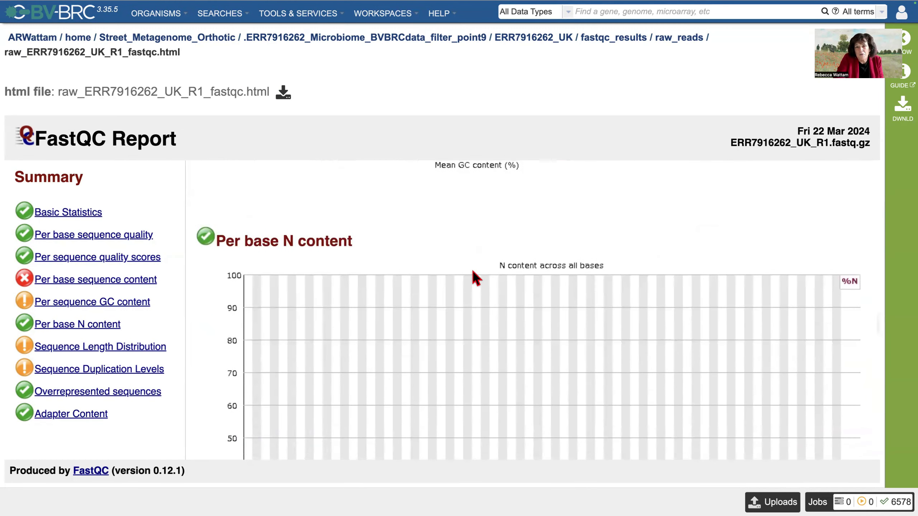
- Check the near-zero Per base N content line, then scroll on to Sequence Length Distribution
{"action": "scroll", "coordinate": [455, 263], "scroll_direction": "down", "scroll_amount": 1}
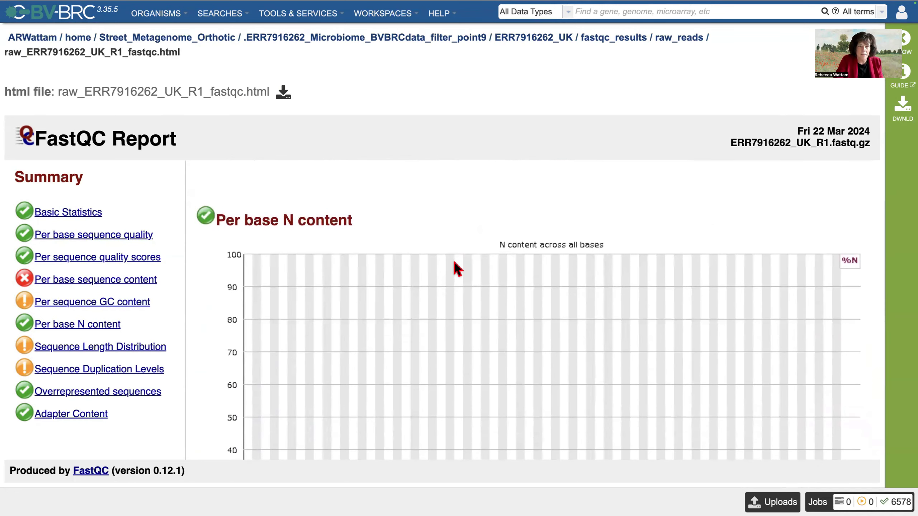
{"action": "scroll", "coordinate": [438, 263], "scroll_direction": "down", "scroll_amount": 2}
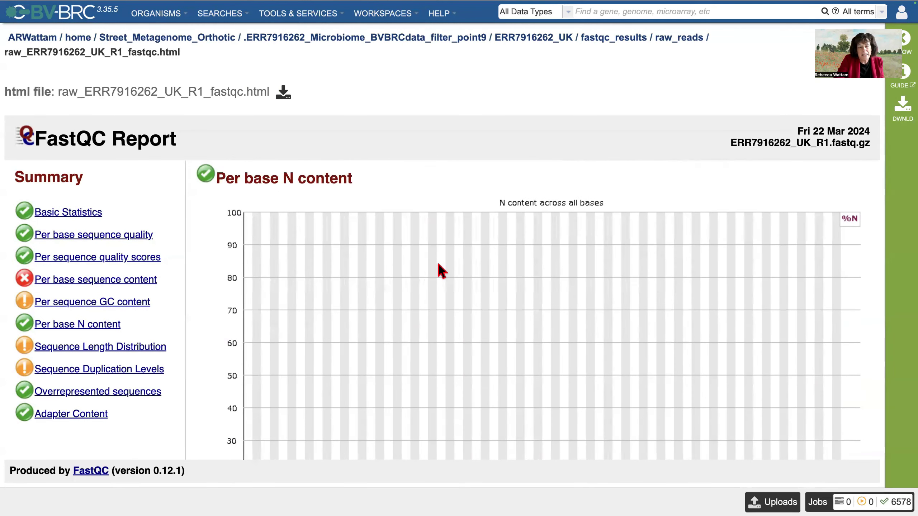
{"action": "scroll", "coordinate": [437, 261], "scroll_direction": "down", "scroll_amount": 1}
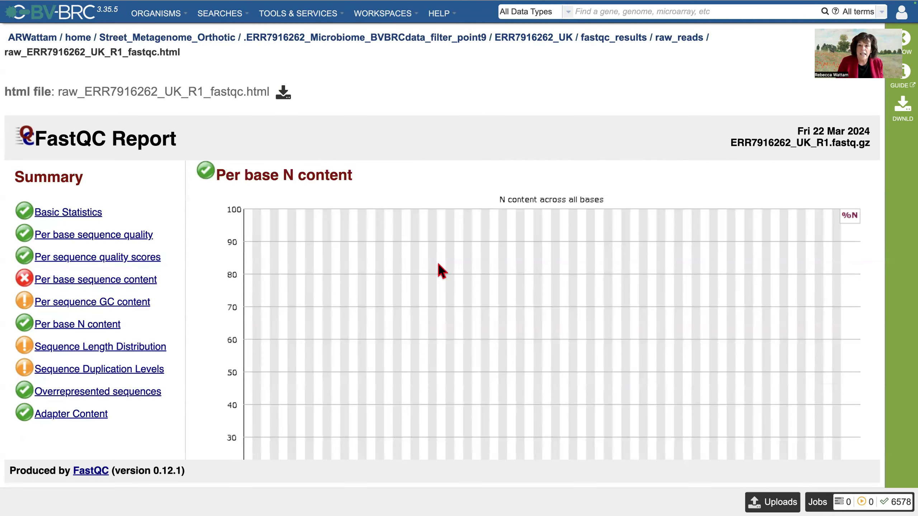
{"action": "scroll", "coordinate": [428, 298], "scroll_direction": "up", "scroll_amount": 3}
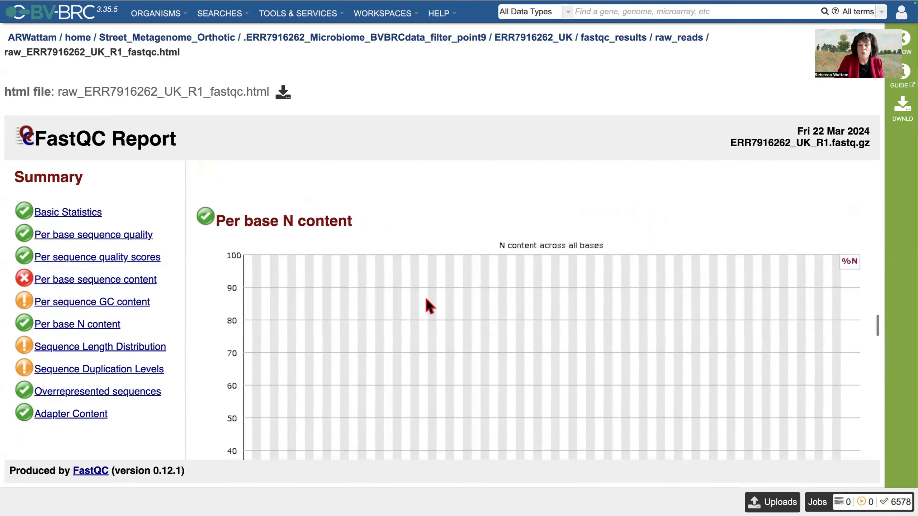
{"action": "scroll", "coordinate": [426, 300], "scroll_direction": "down", "scroll_amount": 10}
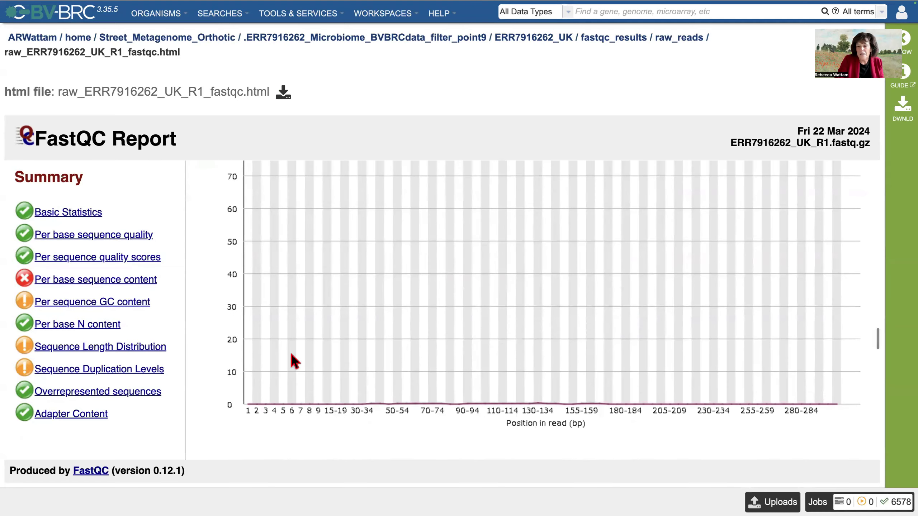
{"action": "scroll", "coordinate": [415, 367], "scroll_direction": "down", "scroll_amount": 5}
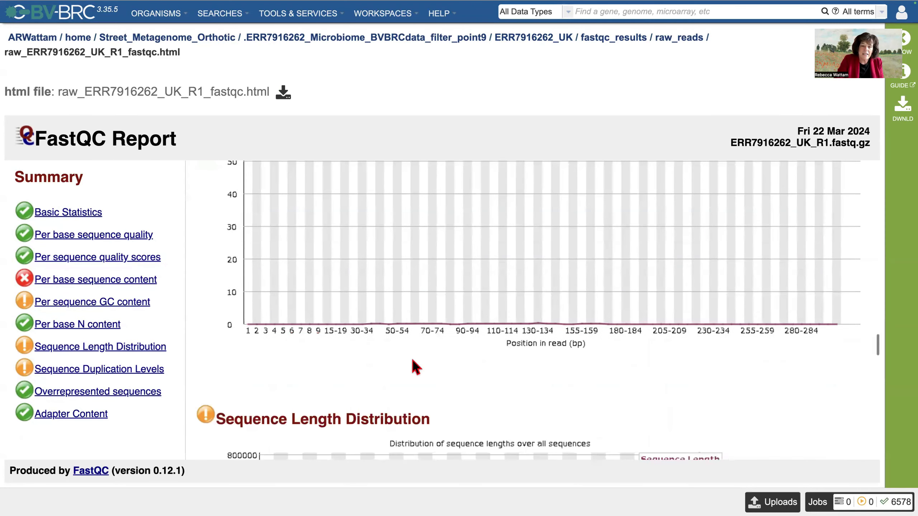
- Scroll down to the full R1 Sequence Length Distribution chart, which peaks at 290-299 bp
{"action": "scroll", "coordinate": [413, 361], "scroll_direction": "down", "scroll_amount": 8}
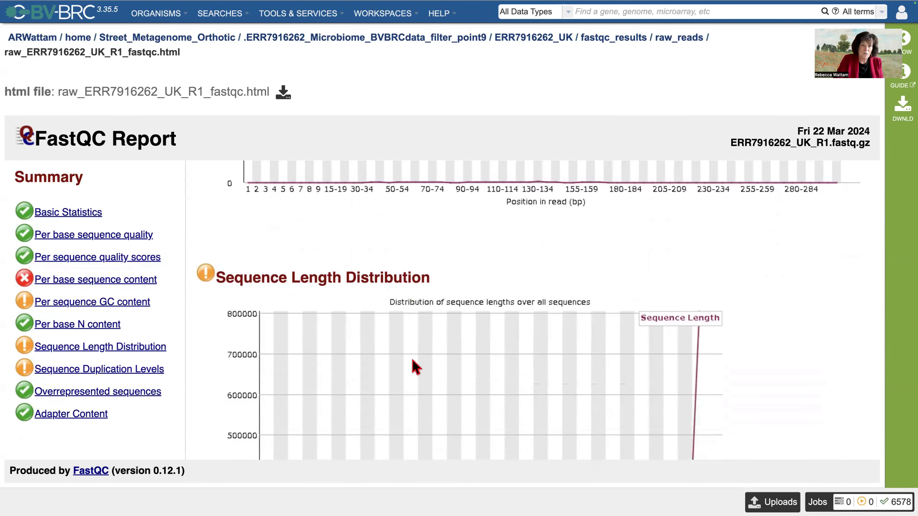
{"action": "scroll", "coordinate": [413, 362], "scroll_direction": "down", "scroll_amount": 4}
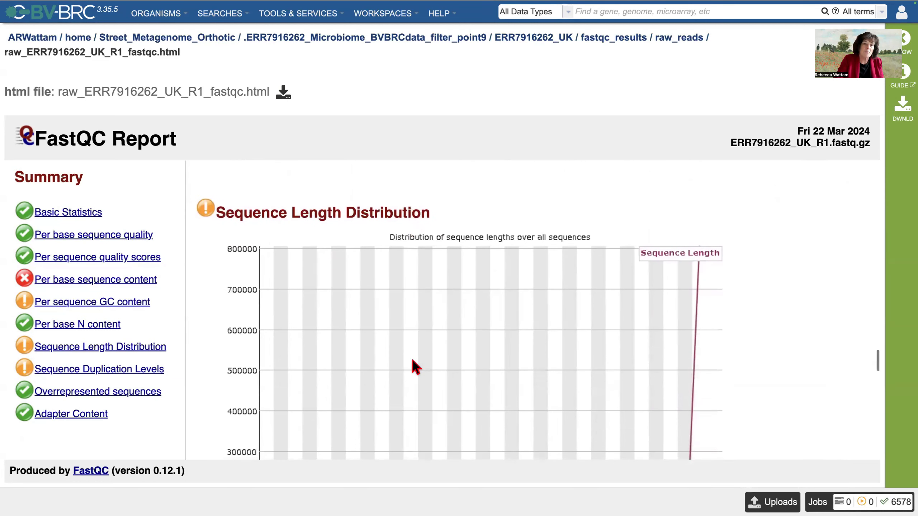
{"action": "scroll", "coordinate": [413, 361], "scroll_direction": "down", "scroll_amount": 10}
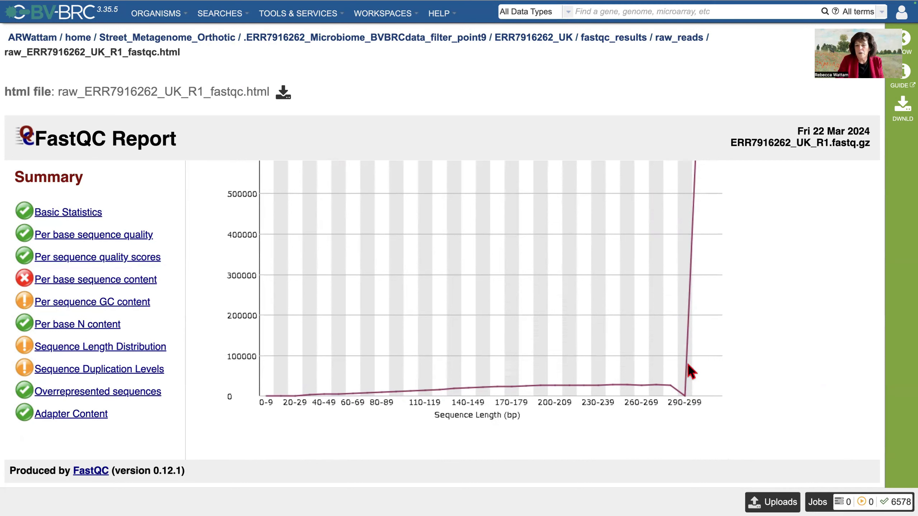
- Review the Sequence Duplication Levels chart, with 59.48% of reads remaining if deduplicated
{"action": "scroll", "coordinate": [538, 358], "scroll_direction": "down", "scroll_amount": 5}
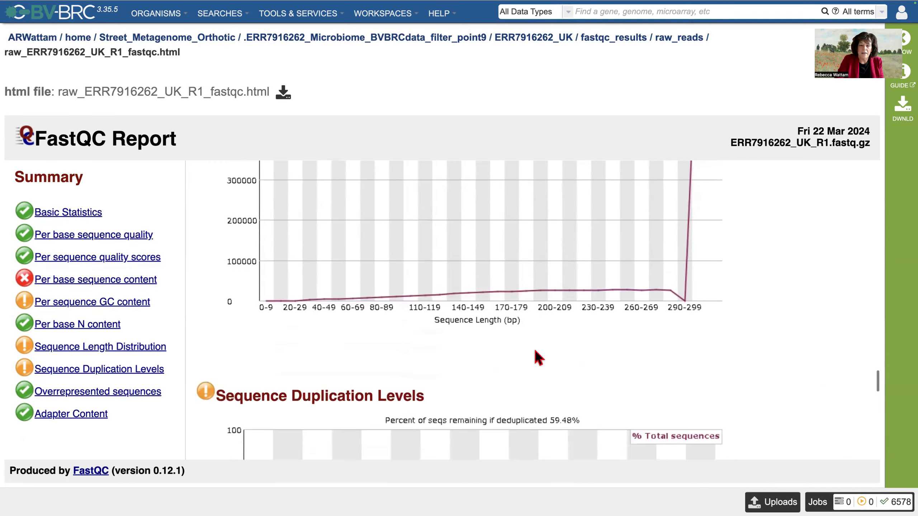
{"action": "scroll", "coordinate": [535, 353], "scroll_direction": "down", "scroll_amount": 4}
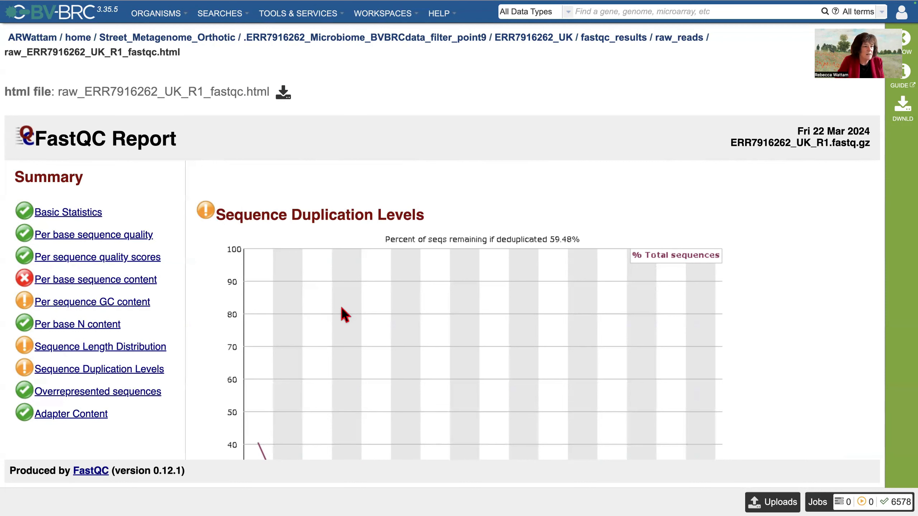
{"action": "scroll", "coordinate": [341, 308], "scroll_direction": "down", "scroll_amount": 3}
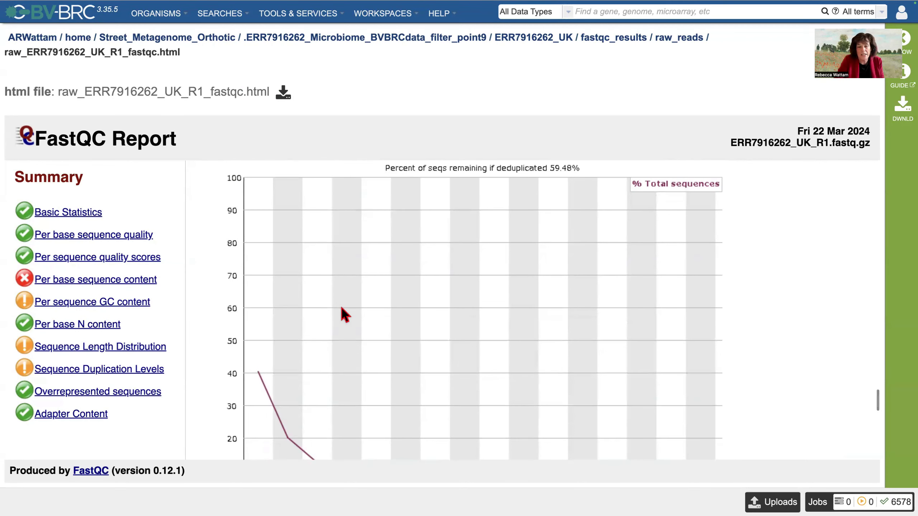
{"action": "scroll", "coordinate": [341, 308], "scroll_direction": "down", "scroll_amount": 2}
{"action": "scroll", "coordinate": [341, 308], "scroll_direction": "up", "scroll_amount": 4}
{"action": "scroll", "coordinate": [341, 308], "scroll_direction": "down", "scroll_amount": 5}
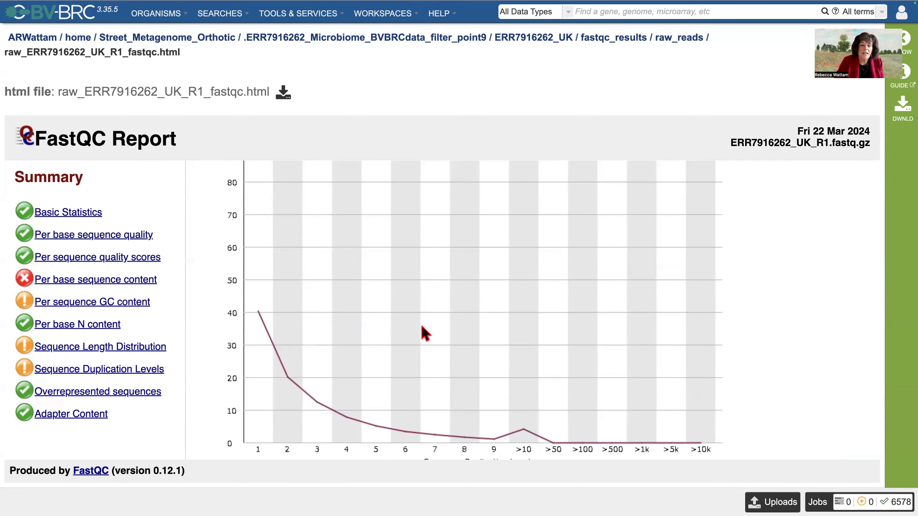
- Continue down past the empty Overrepresented sequences section to the Adapter Content chart
{"action": "scroll", "coordinate": [414, 340], "scroll_direction": "down", "scroll_amount": 3}
{"action": "scroll", "coordinate": [416, 340], "scroll_direction": "up", "scroll_amount": 2}
{"action": "scroll", "coordinate": [414, 333], "scroll_direction": "up", "scroll_amount": 3}
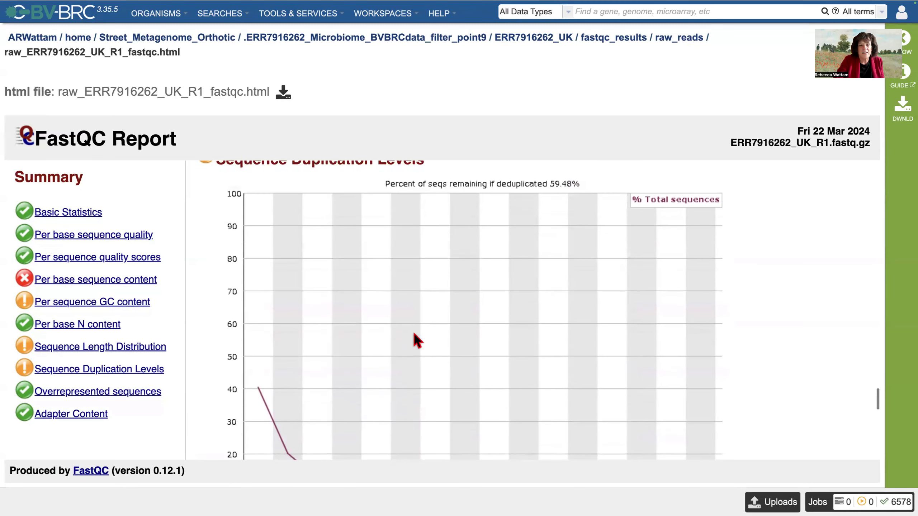
{"action": "scroll", "coordinate": [414, 334], "scroll_direction": "down", "scroll_amount": 2}
{"action": "scroll", "coordinate": [415, 333], "scroll_direction": "down", "scroll_amount": 1}
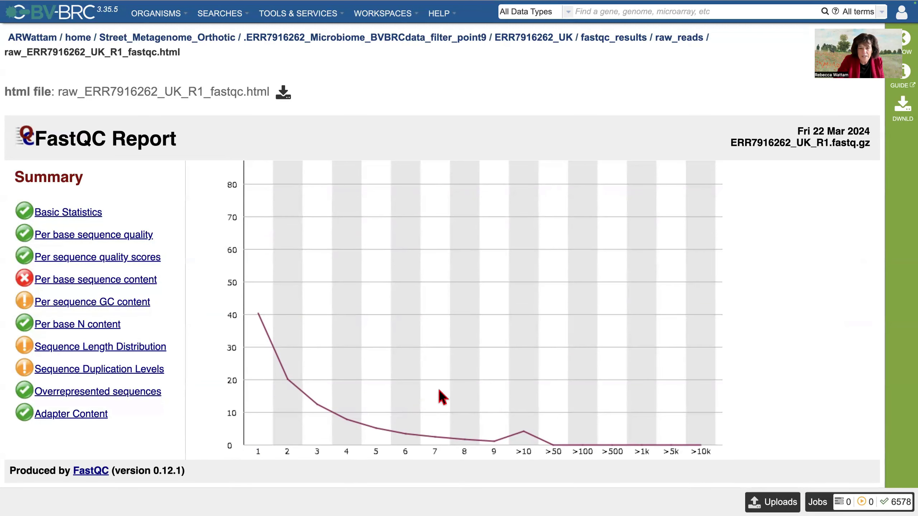
{"action": "scroll", "coordinate": [439, 393], "scroll_direction": "down", "scroll_amount": 10}
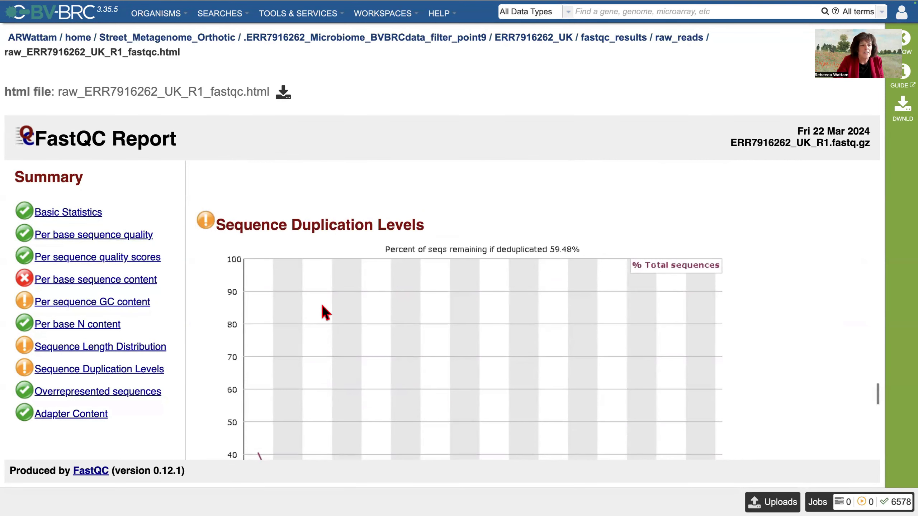
{"action": "scroll", "coordinate": [326, 312], "scroll_direction": "down", "scroll_amount": 1}
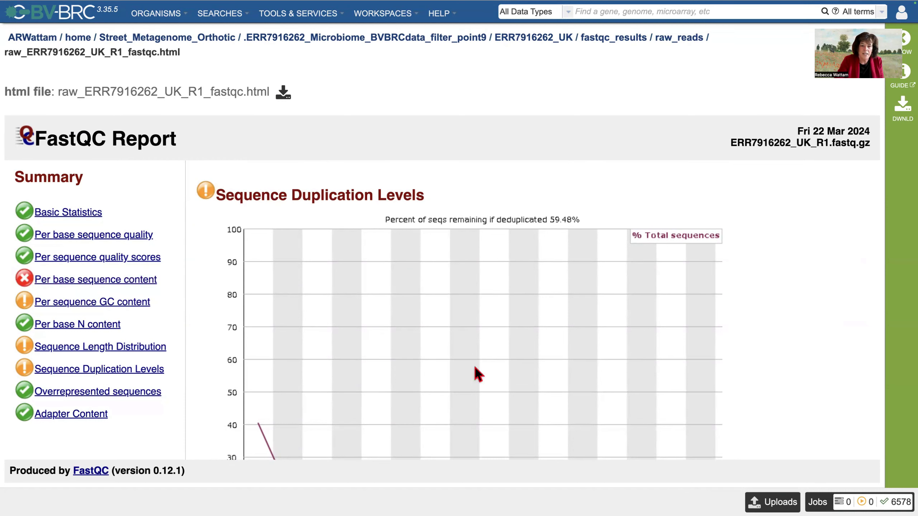
{"action": "scroll", "coordinate": [442, 368], "scroll_direction": "down", "scroll_amount": 5}
{"action": "scroll", "coordinate": [441, 368], "scroll_direction": "down", "scroll_amount": 7}
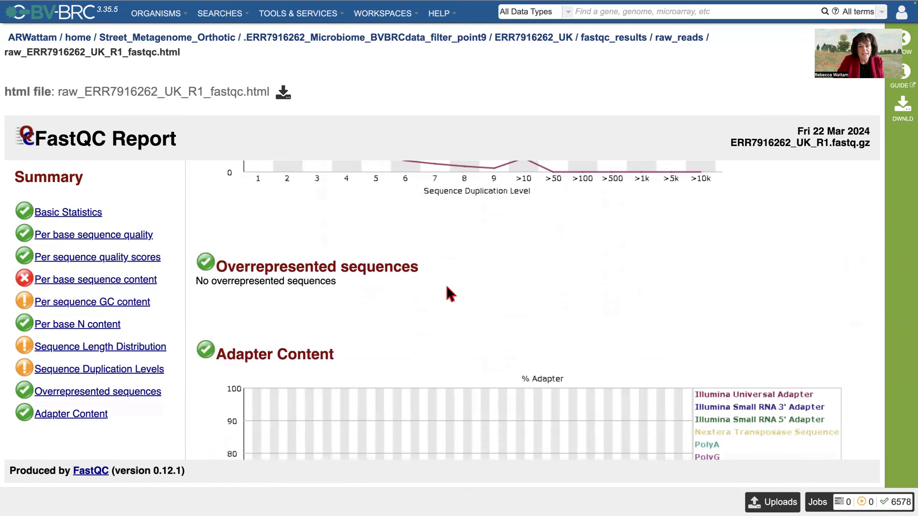
{"action": "scroll", "coordinate": [477, 289], "scroll_direction": "down", "scroll_amount": 4}
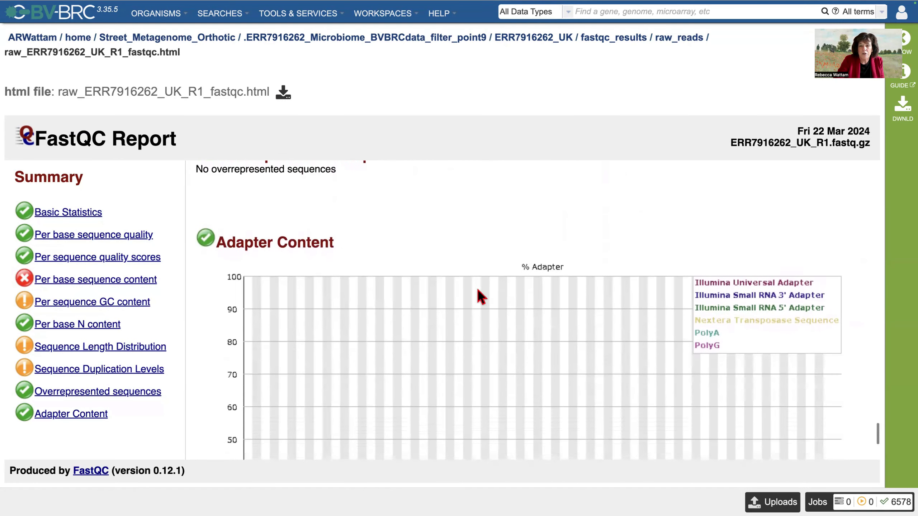
{"action": "scroll", "coordinate": [481, 296], "scroll_direction": "down", "scroll_amount": 1}
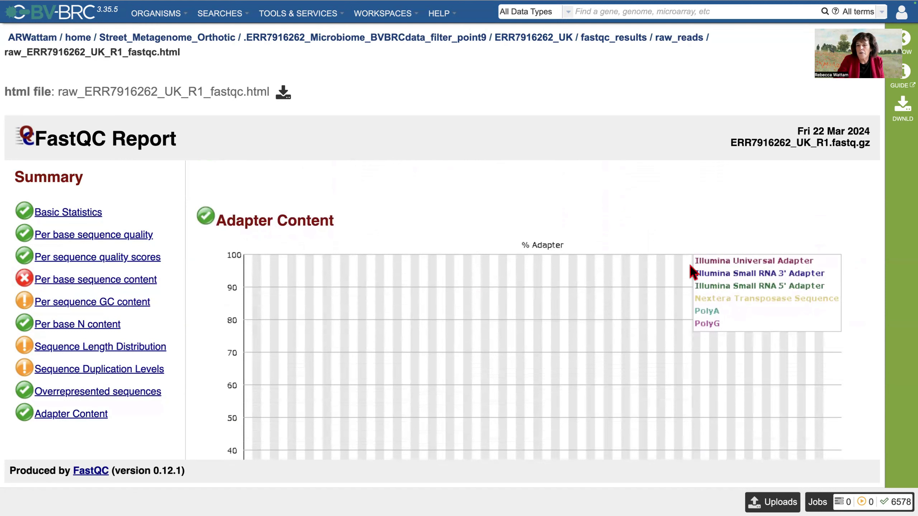
{"action": "scroll", "coordinate": [541, 286], "scroll_direction": "down", "scroll_amount": 2}
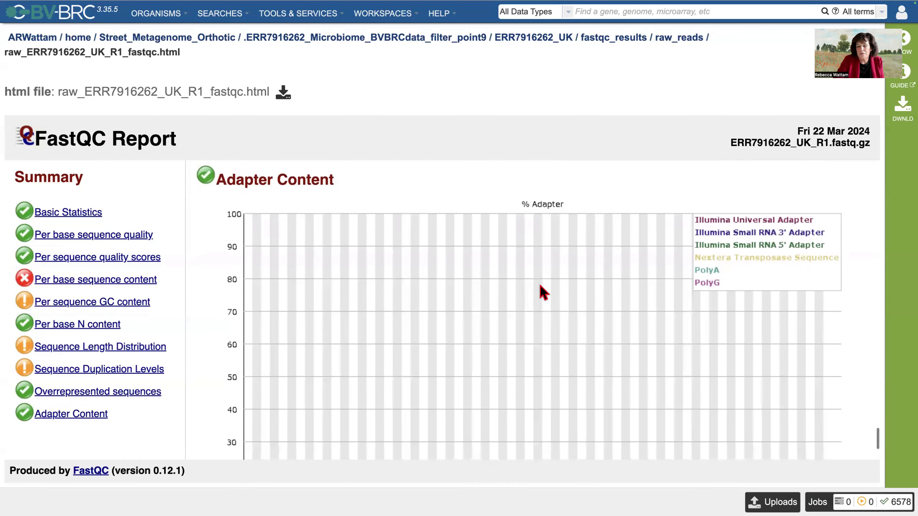
{"action": "scroll", "coordinate": [540, 286], "scroll_direction": "down", "scroll_amount": 3}
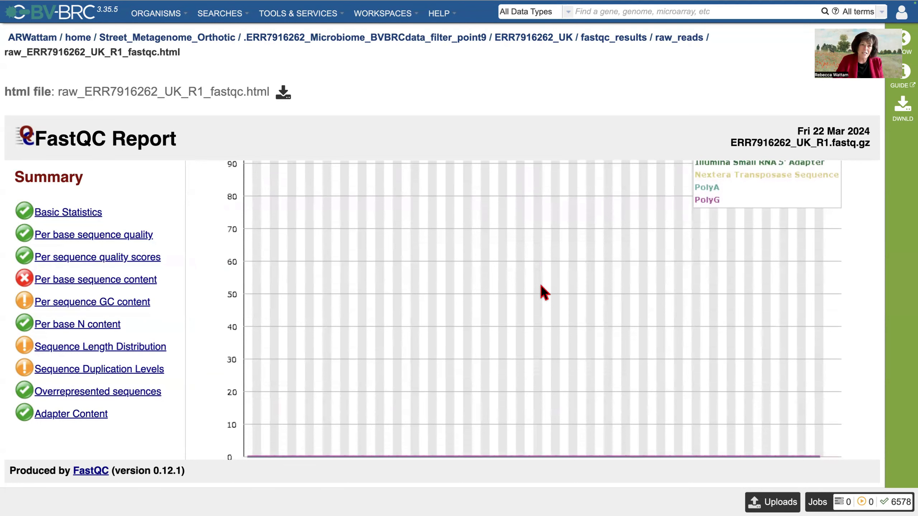
{"action": "scroll", "coordinate": [541, 287], "scroll_direction": "up", "scroll_amount": 3}
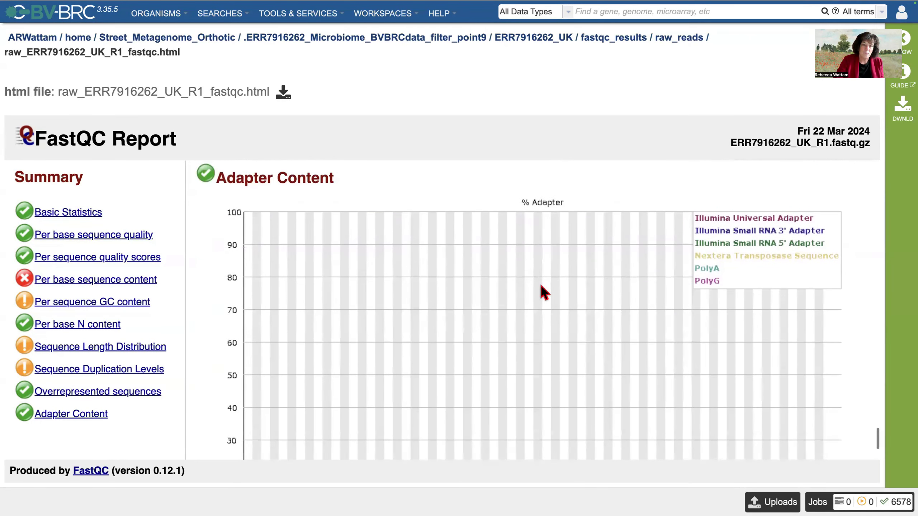
{"action": "scroll", "coordinate": [542, 287], "scroll_direction": "down", "scroll_amount": 3}
{"action": "scroll", "coordinate": [540, 286], "scroll_direction": "down", "scroll_amount": 2}
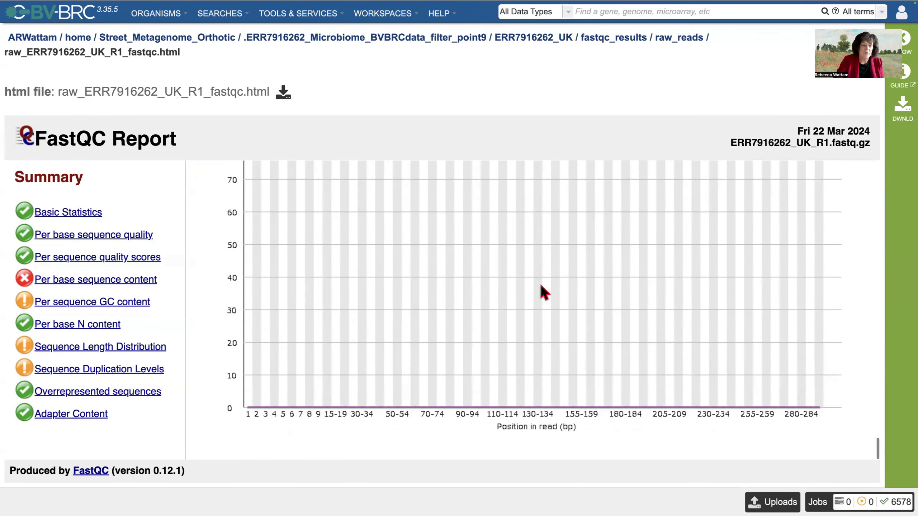
{"action": "scroll", "coordinate": [541, 286], "scroll_direction": "up", "scroll_amount": 10}
{"action": "scroll", "coordinate": [541, 285], "scroll_direction": "up", "scroll_amount": 3}
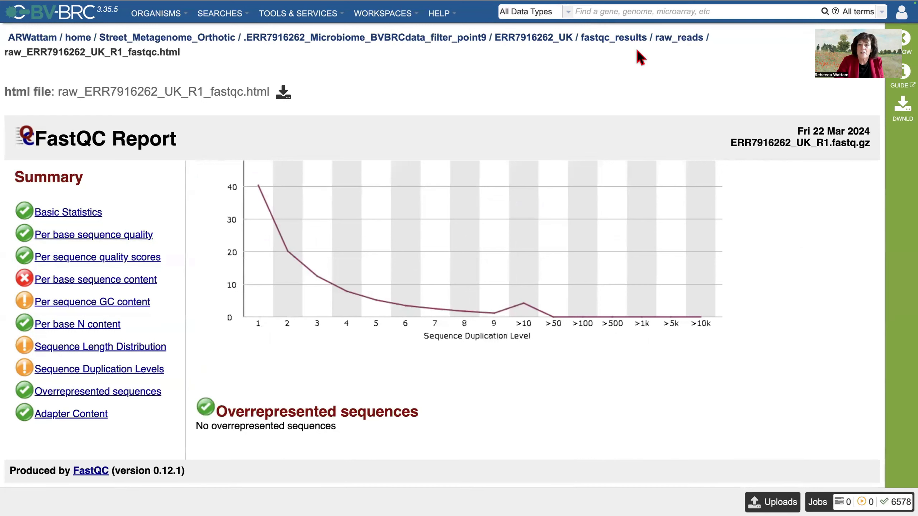
- Open raw_ERR7916262_UK_R2_fastqc.html from the raw_reads folder
{"action": "left_click", "coordinate": [687, 40]}
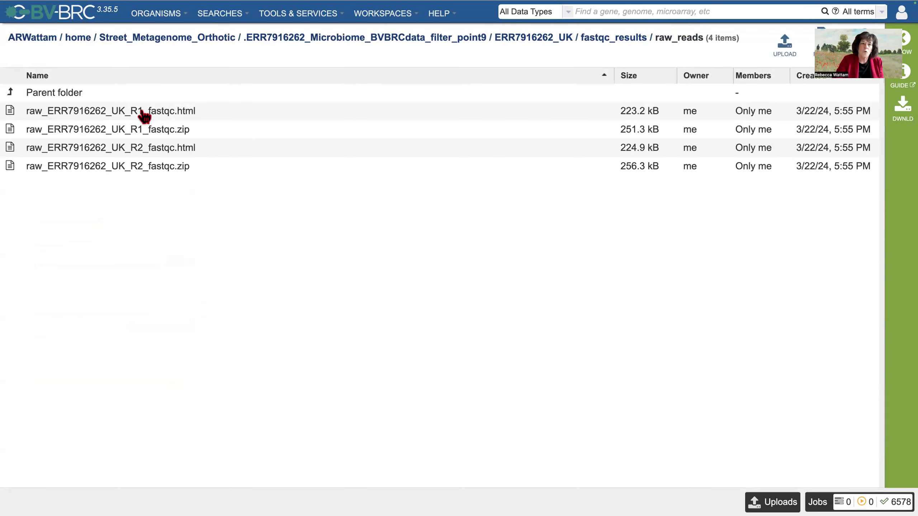
{"action": "left_click", "coordinate": [220, 155]}
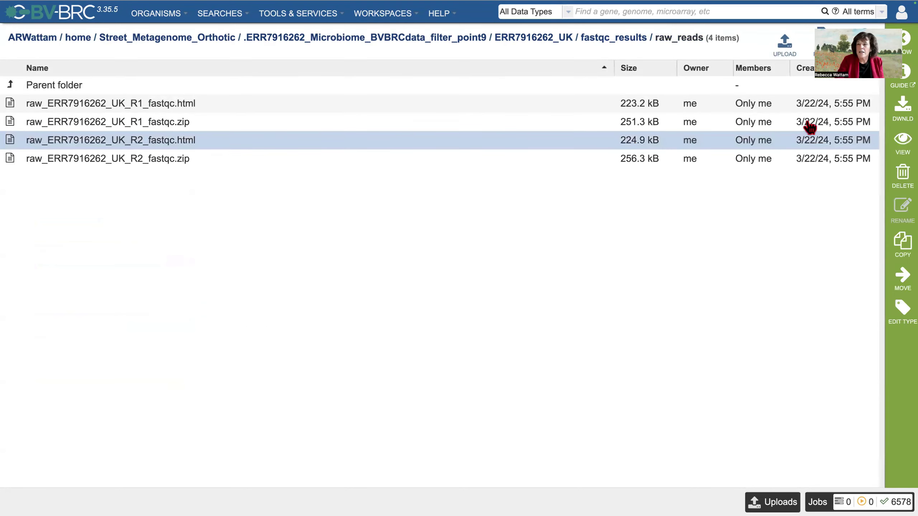
{"action": "left_click", "coordinate": [901, 144]}
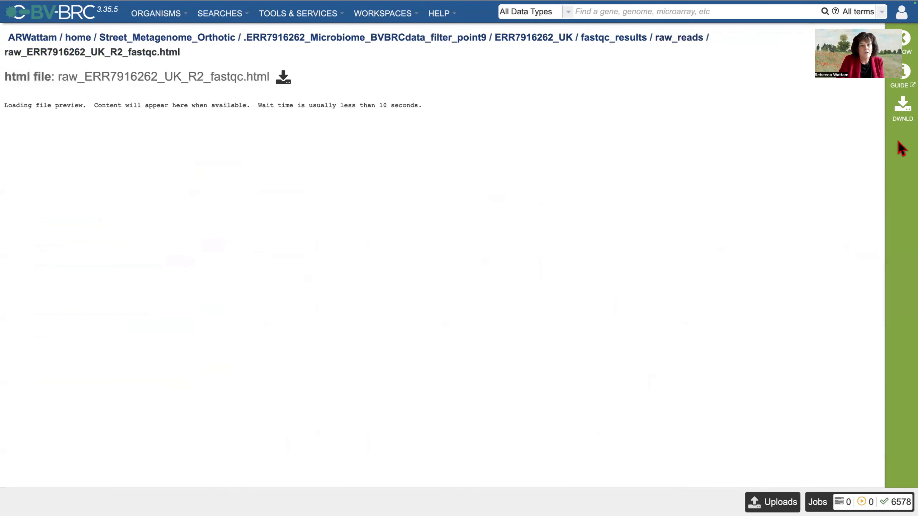
- Review the R2 quality chart and basic statistics: 1309511 sequences, 340.5 Mbp, 39% GC
{"action": "scroll", "coordinate": [661, 252], "scroll_direction": "down", "scroll_amount": 7}
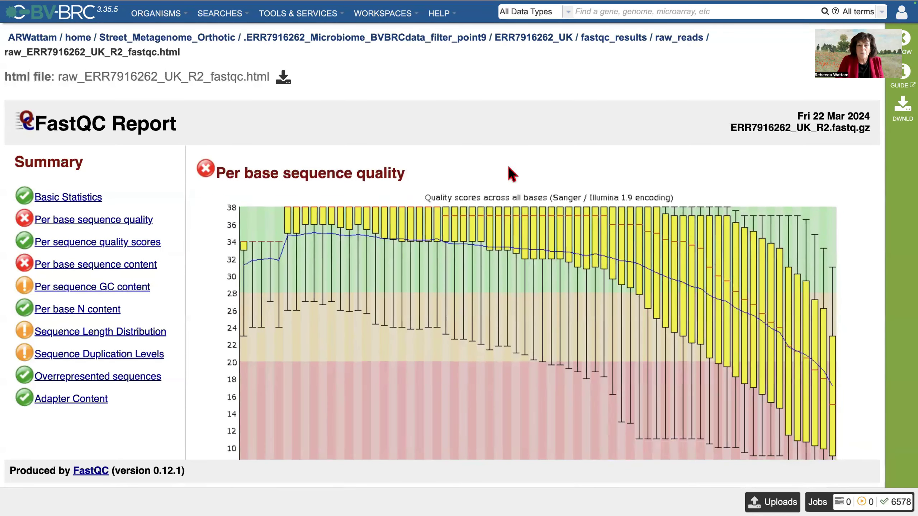
{"action": "scroll", "coordinate": [511, 170], "scroll_direction": "down", "scroll_amount": 3}
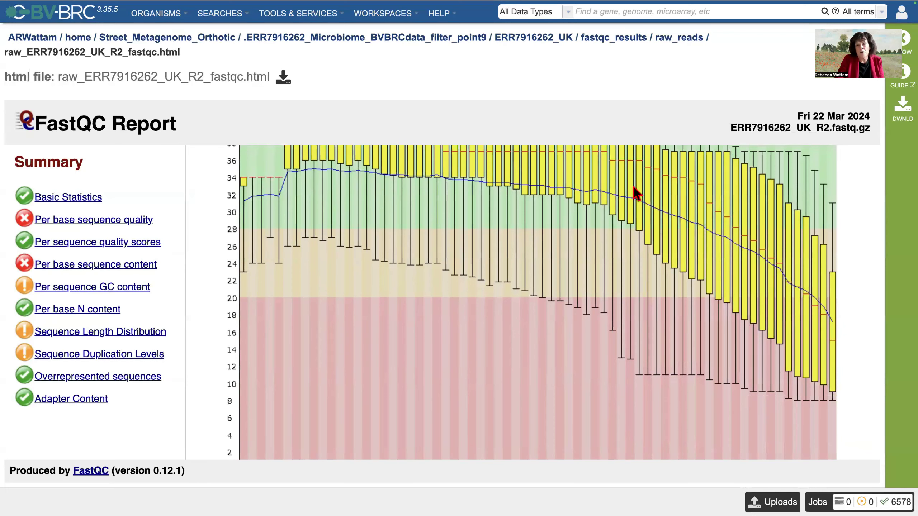
{"action": "scroll", "coordinate": [636, 192], "scroll_direction": "up", "scroll_amount": 4}
{"action": "scroll", "coordinate": [637, 193], "scroll_direction": "up", "scroll_amount": 8}
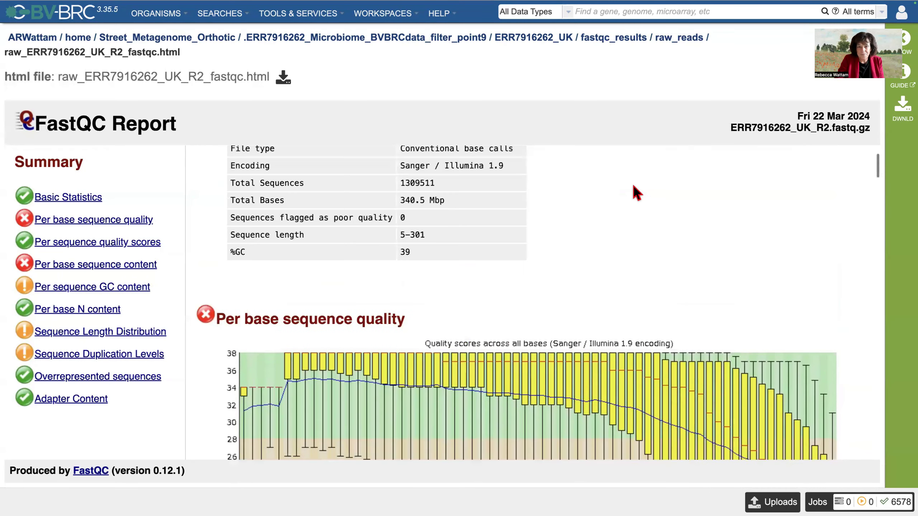
{"action": "scroll", "coordinate": [637, 193], "scroll_direction": "up", "scroll_amount": 1}
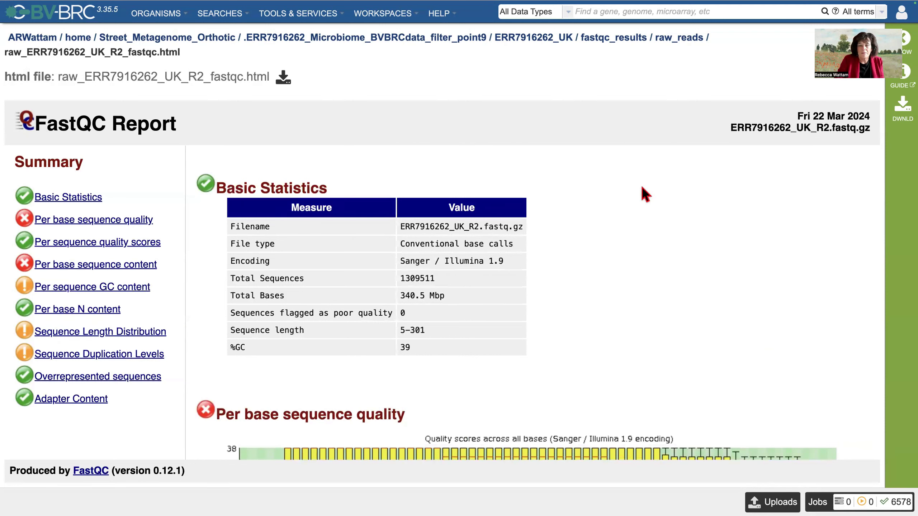
- Go up to fastqc_results, enter host_removed_reads, and select the R1 FastQC report
{"action": "left_click", "coordinate": [630, 43]}
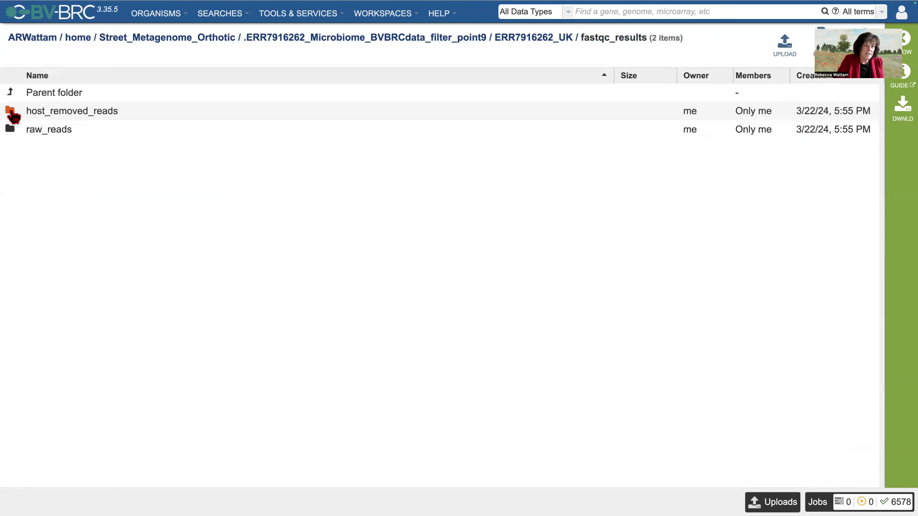
{"action": "double_click", "coordinate": [13, 115]}
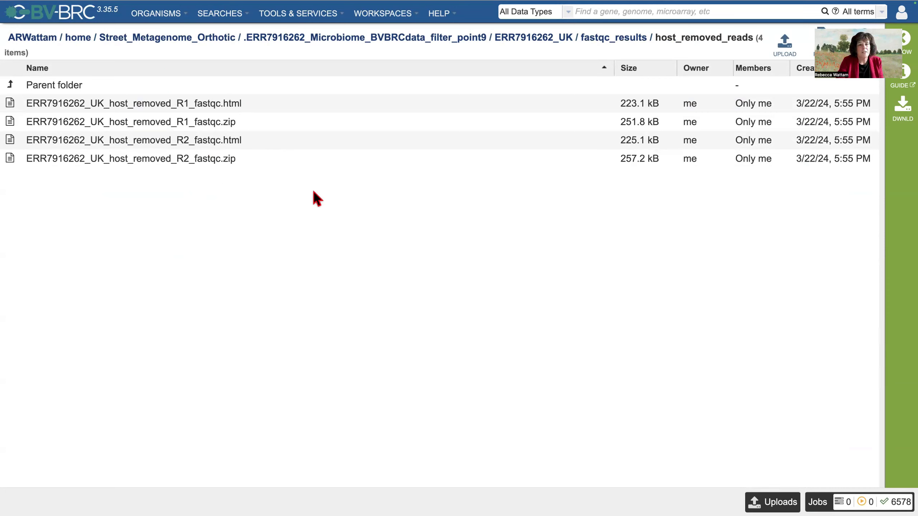
{"action": "left_click", "coordinate": [281, 106]}
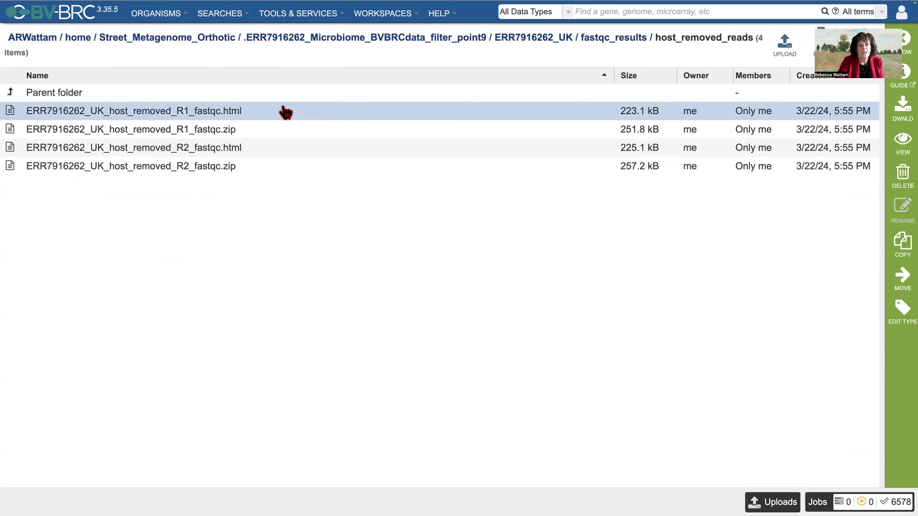
- View the host-removed R1 FastQC report (1305166 sequences), then return to ERR7916262_UK
{"action": "left_click", "coordinate": [902, 145]}
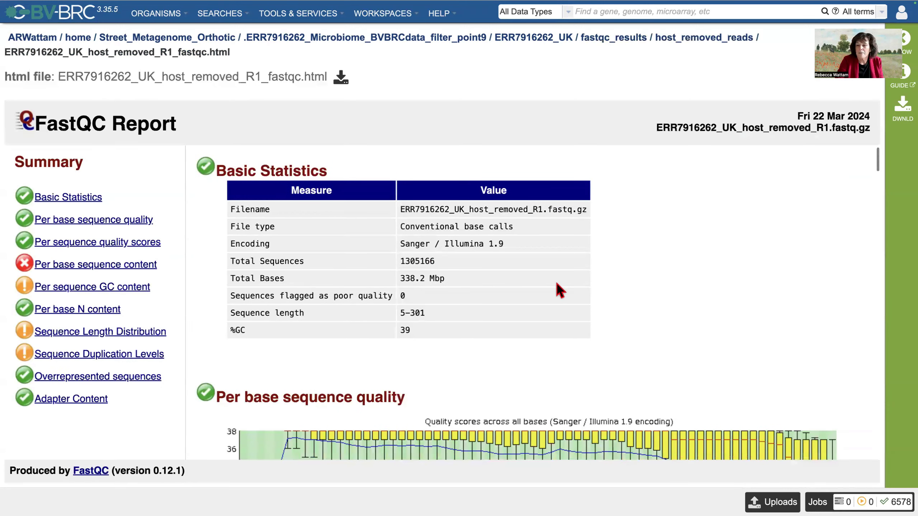
{"action": "scroll", "coordinate": [560, 290], "scroll_direction": "down", "scroll_amount": 5}
{"action": "scroll", "coordinate": [559, 291], "scroll_direction": "up", "scroll_amount": 5}
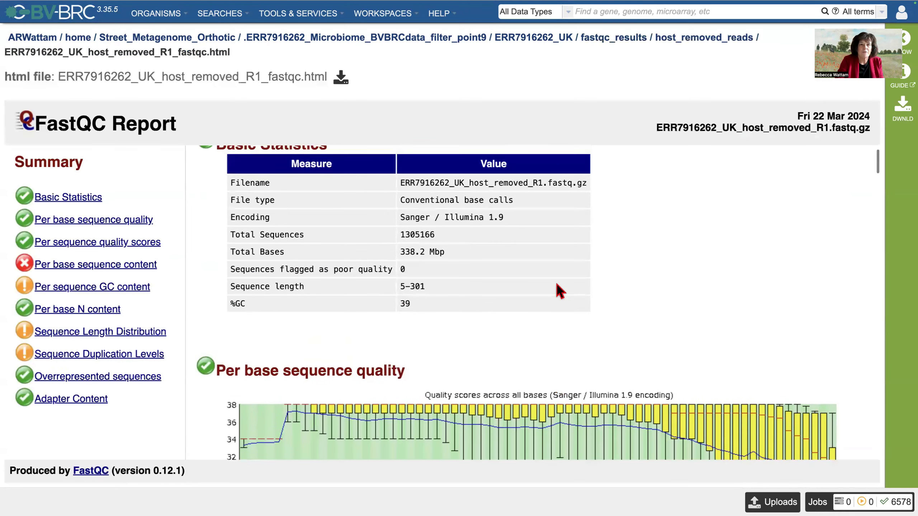
{"action": "scroll", "coordinate": [559, 290], "scroll_direction": "up", "scroll_amount": 2}
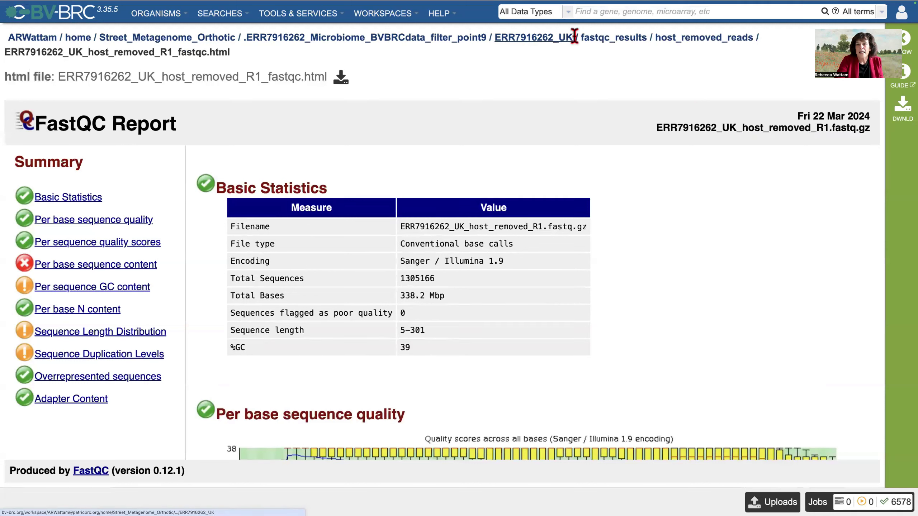
{"action": "left_click", "coordinate": [544, 42]}
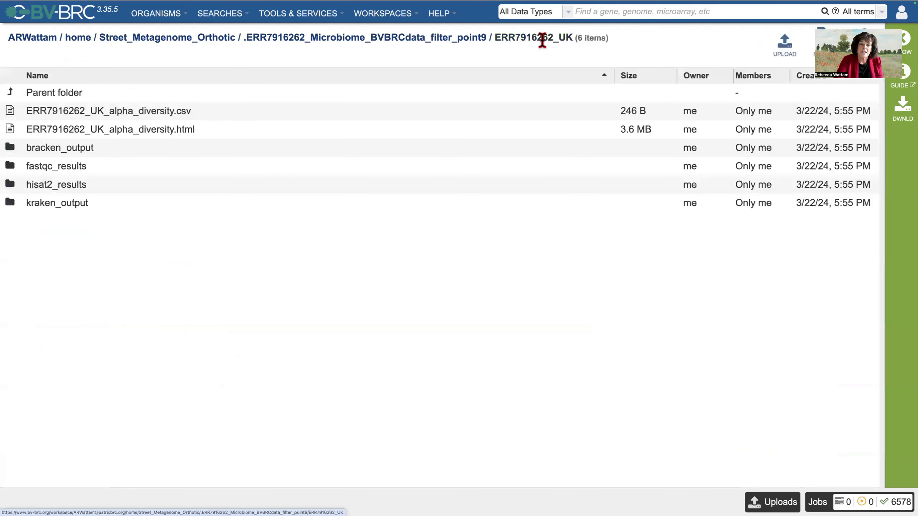
- Open hisat2_results to see aligned_reads.sam and the host-removed R1/R2 fastq.gz files
{"action": "double_click", "coordinate": [13, 187]}
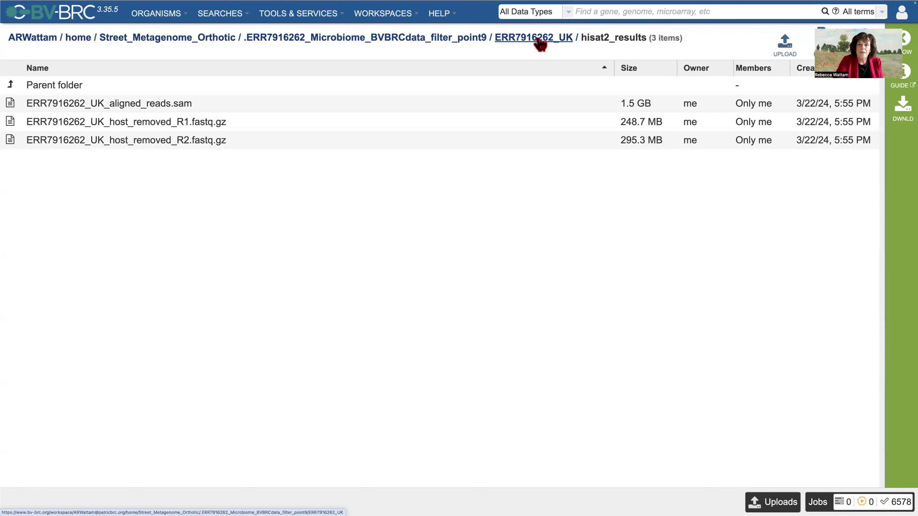
- From ERR7916262_UK, open kraken_output and select ERR7916262_UK_k2_report.txt
{"action": "left_click", "coordinate": [538, 40]}
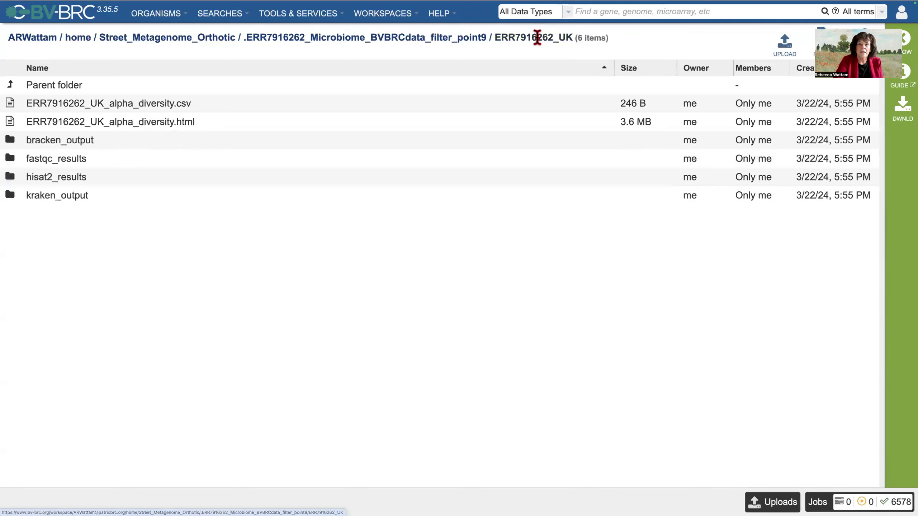
{"action": "double_click", "coordinate": [14, 201]}
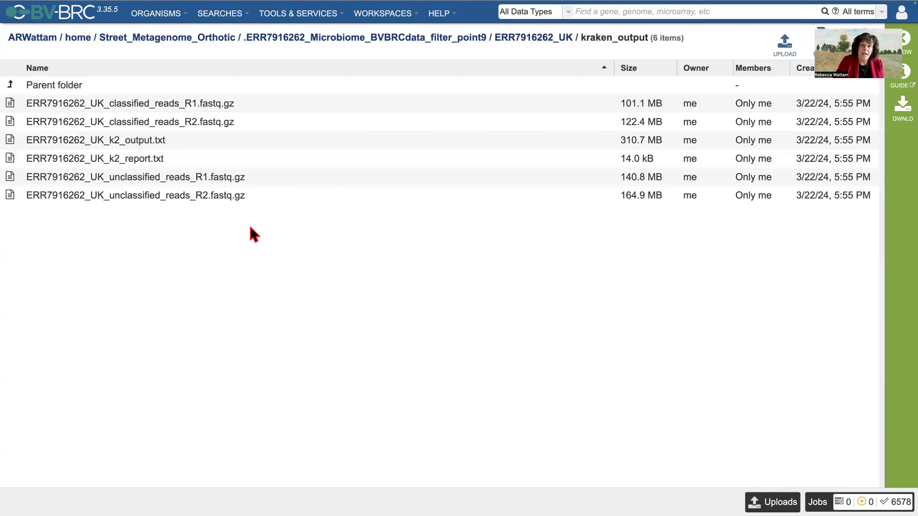
{"action": "scroll", "coordinate": [255, 235], "scroll_direction": "right", "scroll_amount": 1}
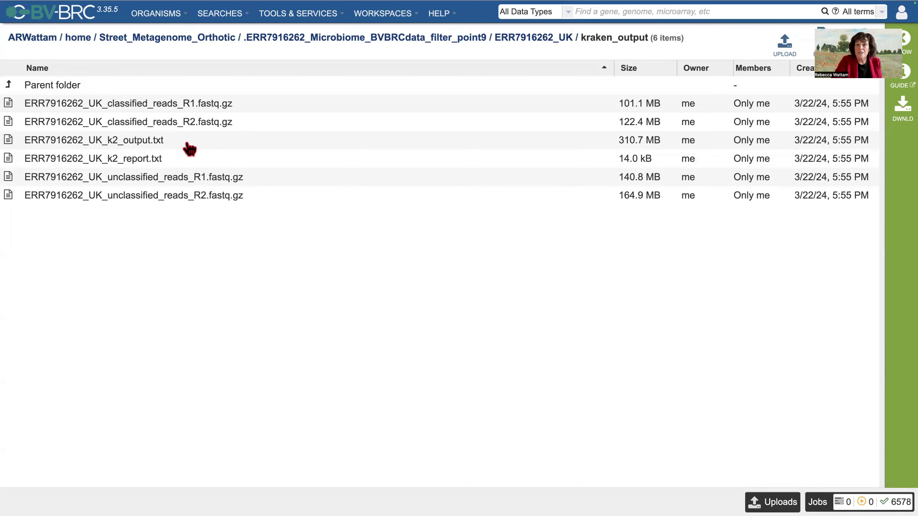
{"action": "left_click", "coordinate": [185, 163]}
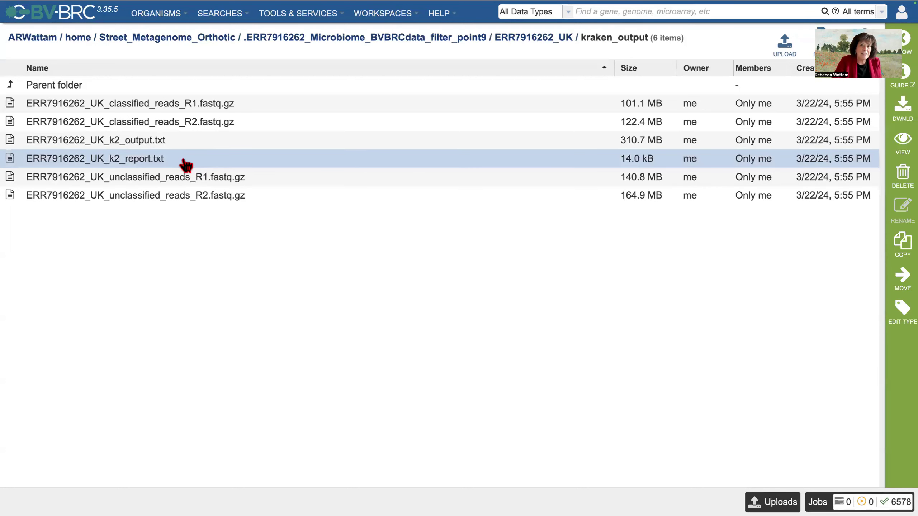
- View the Kraken2 report and highlight the Haemophilus genus line at 29.86% of reads
{"action": "left_click", "coordinate": [903, 142]}
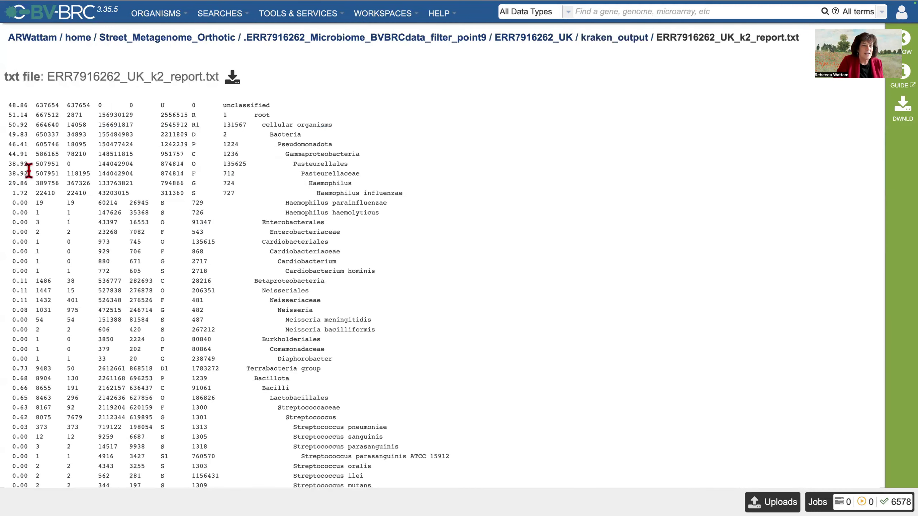
{"action": "left_click_drag", "start_coordinate": [8, 182], "coordinate": [357, 184]}
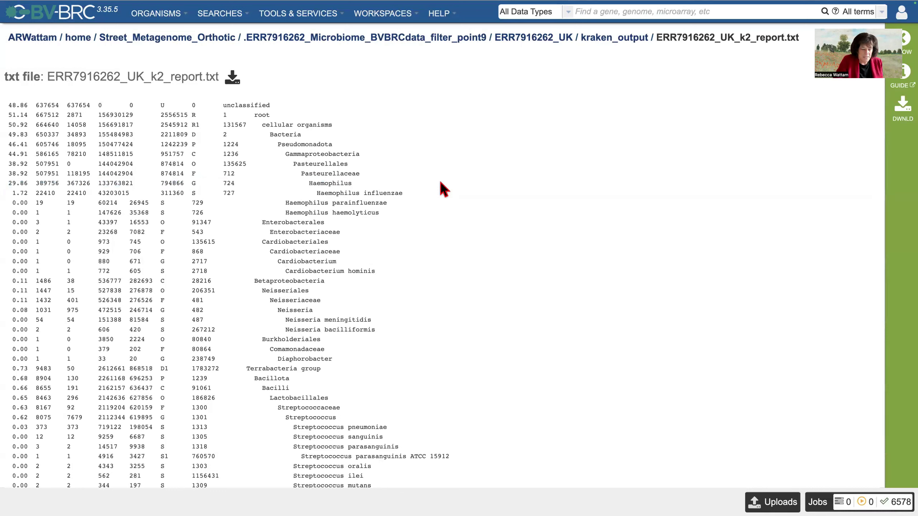
- Search the Kraken2 report for 'strep' and highlight the Streptococcus genus line at 0.62%
{"action": "key", "text": "super+f"}
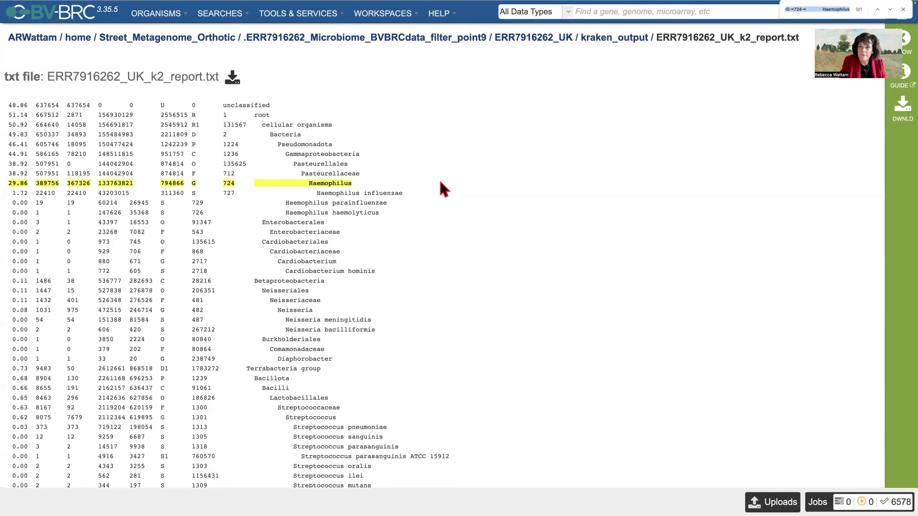
{"action": "type", "text": "strep"}
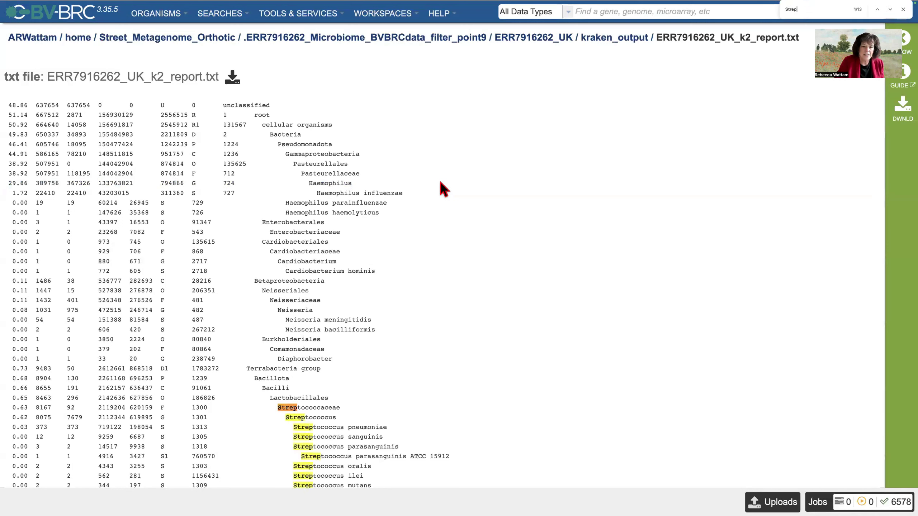
{"action": "scroll", "coordinate": [405, 267], "scroll_direction": "down", "scroll_amount": 4}
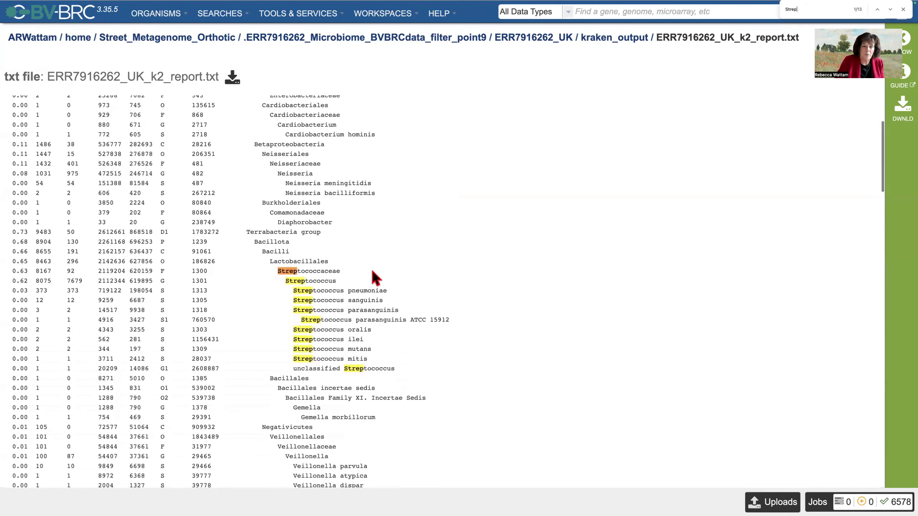
{"action": "left_click_drag", "start_coordinate": [336, 281], "coordinate": [9, 281]}
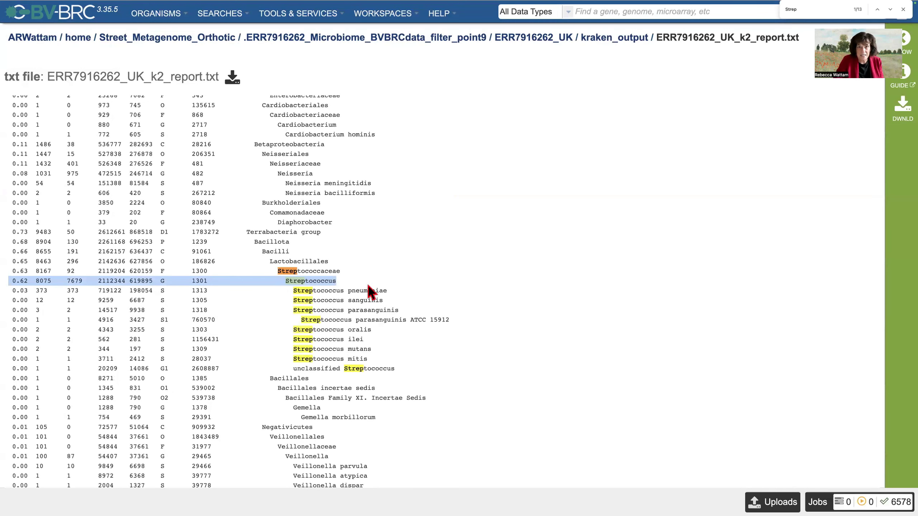
{"action": "scroll", "coordinate": [367, 285], "scroll_direction": "up", "scroll_amount": 4}
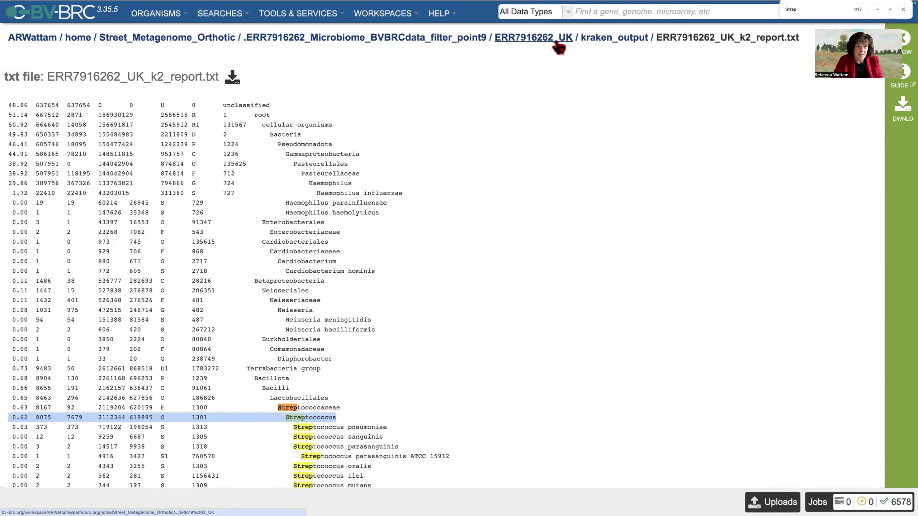
- Navigate via ERR7916262_UK into bracken_output and open ERR7916262_UK_bracken_report.txt
{"action": "left_click", "coordinate": [608, 40]}
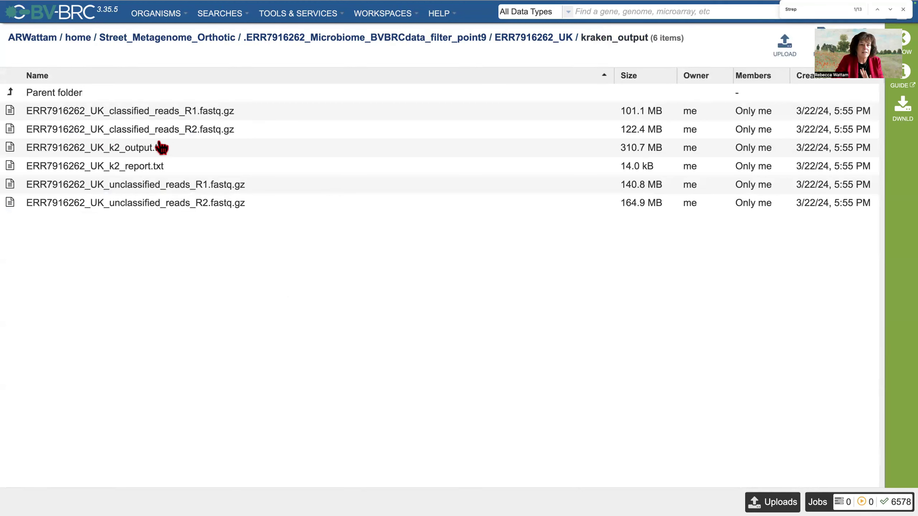
{"action": "left_click", "coordinate": [542, 45]}
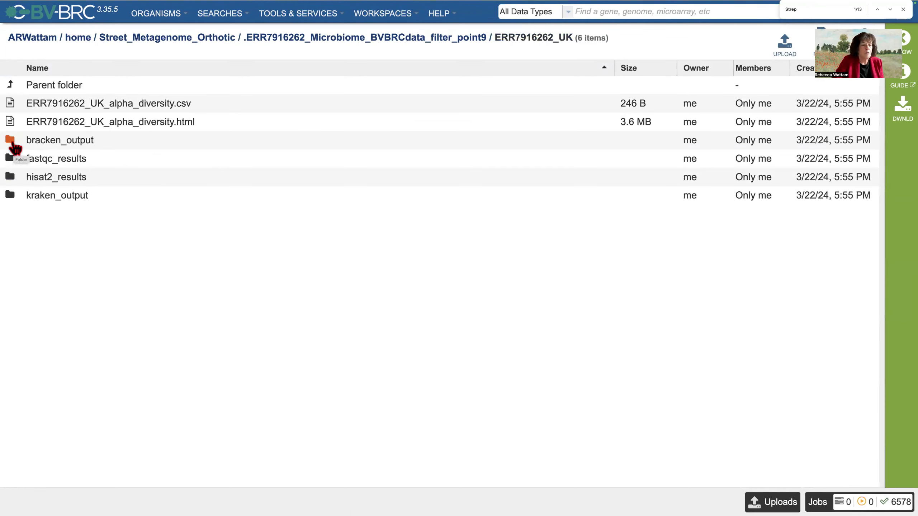
{"action": "left_click", "coordinate": [10, 139]}
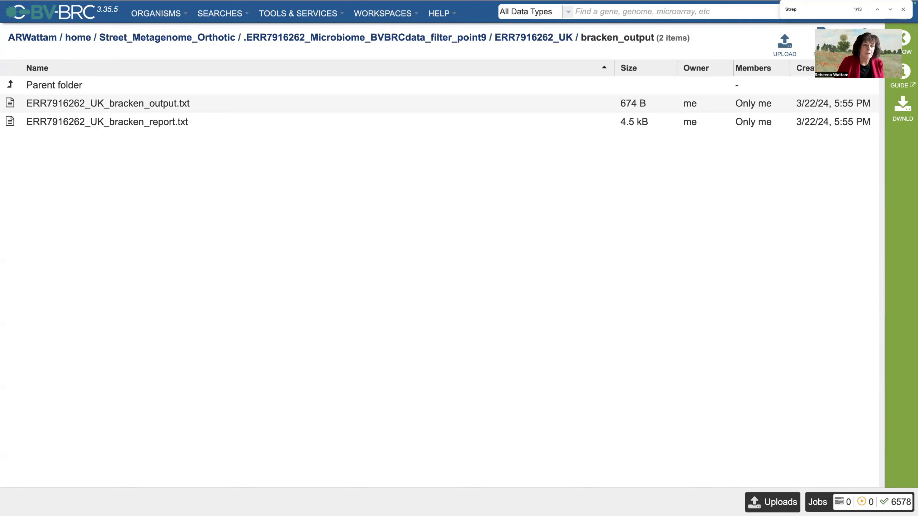
{"action": "double_click", "coordinate": [202, 126]}
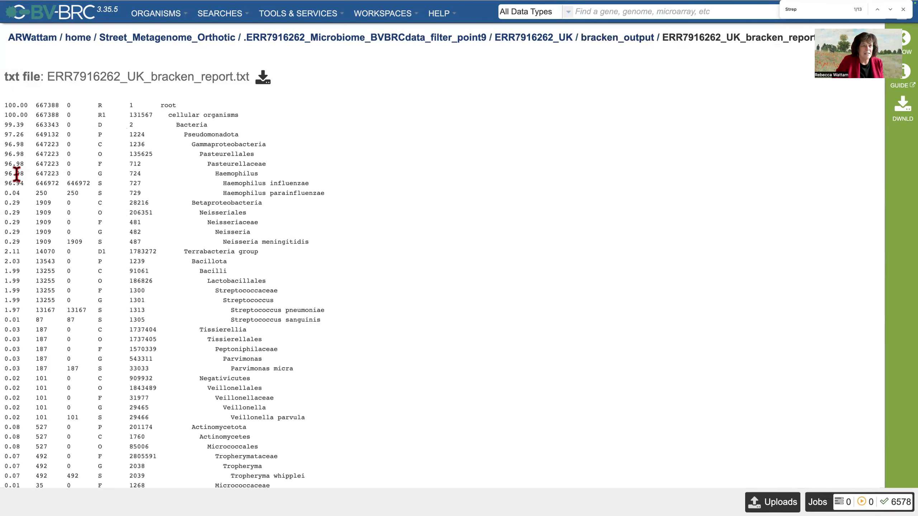
- Highlight the Haemophilus genus row and the Haemophilus influenzae species row (96.94% of reads) in the Bracken report
{"action": "left_click_drag", "start_coordinate": [5, 174], "coordinate": [264, 176]}
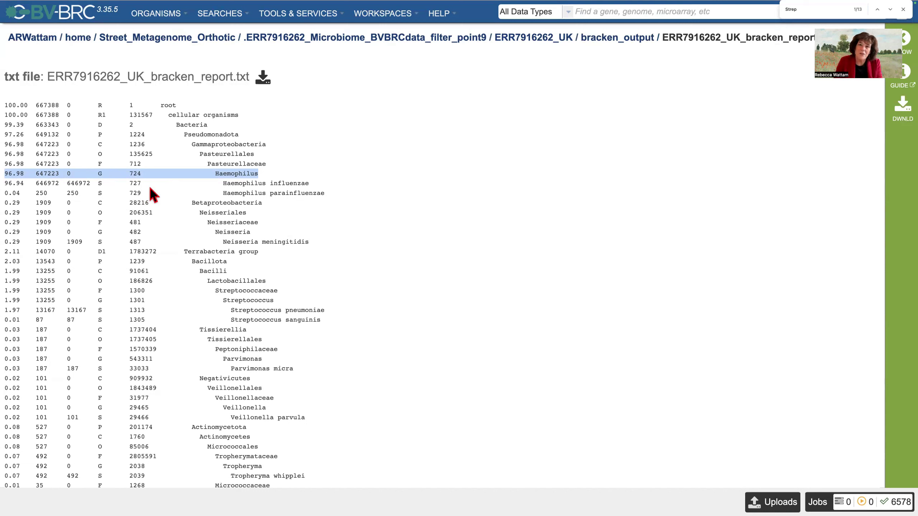
{"action": "left_click_drag", "start_coordinate": [312, 183], "coordinate": [7, 186]}
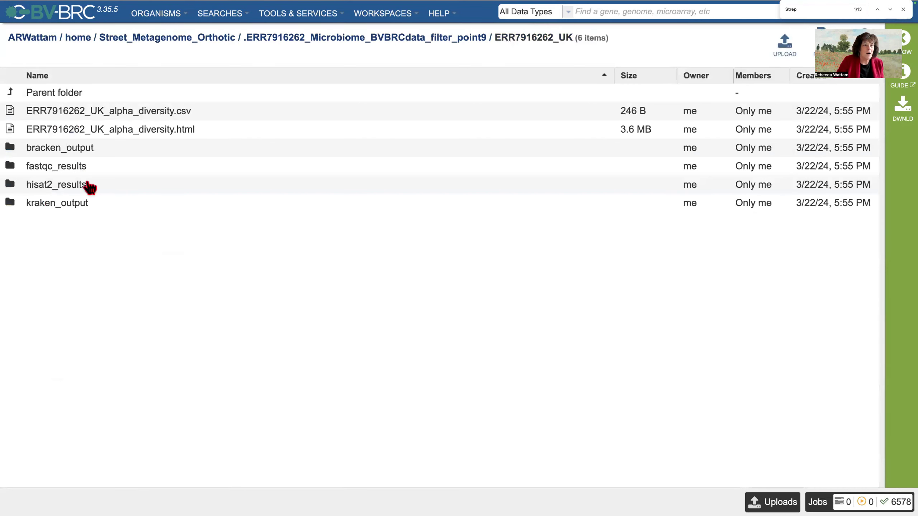
- Go up to the filter_point9 results folder and open multiqc_report.html
{"action": "double_click", "coordinate": [10, 93]}
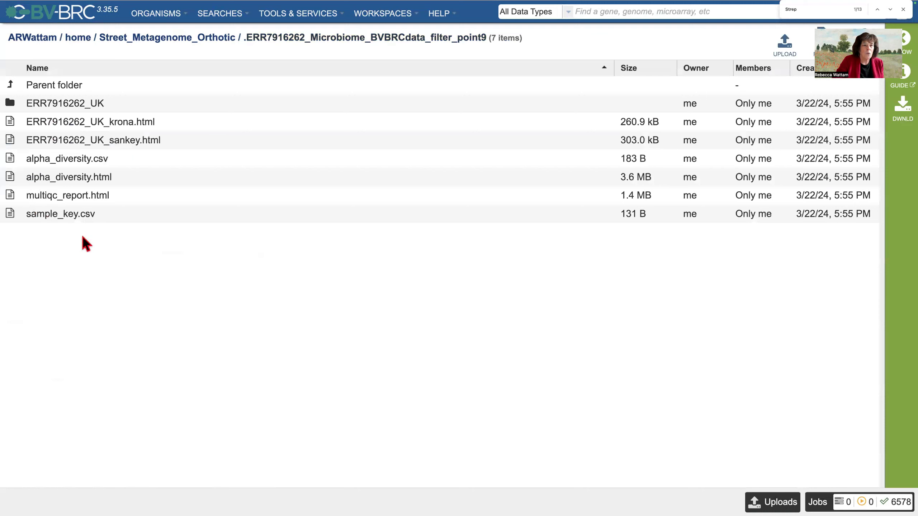
{"action": "left_click", "coordinate": [126, 201]}
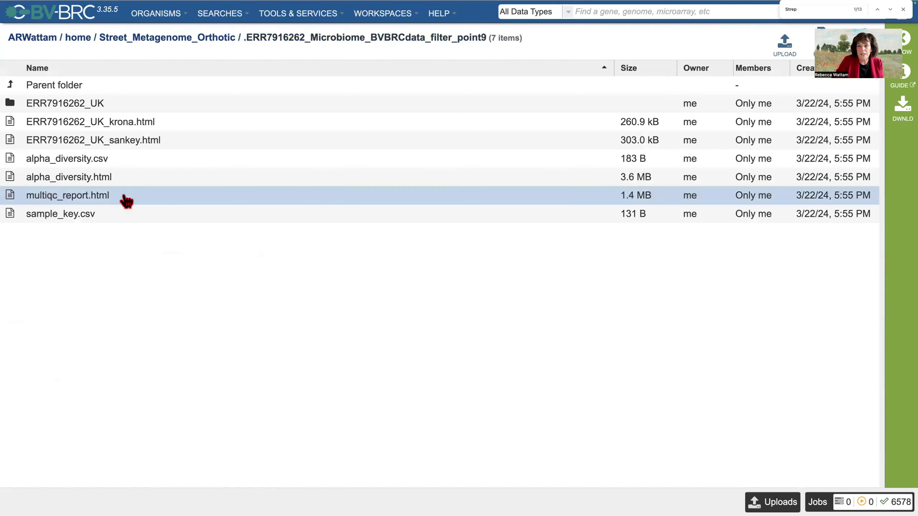
{"action": "double_click", "coordinate": [12, 197]}
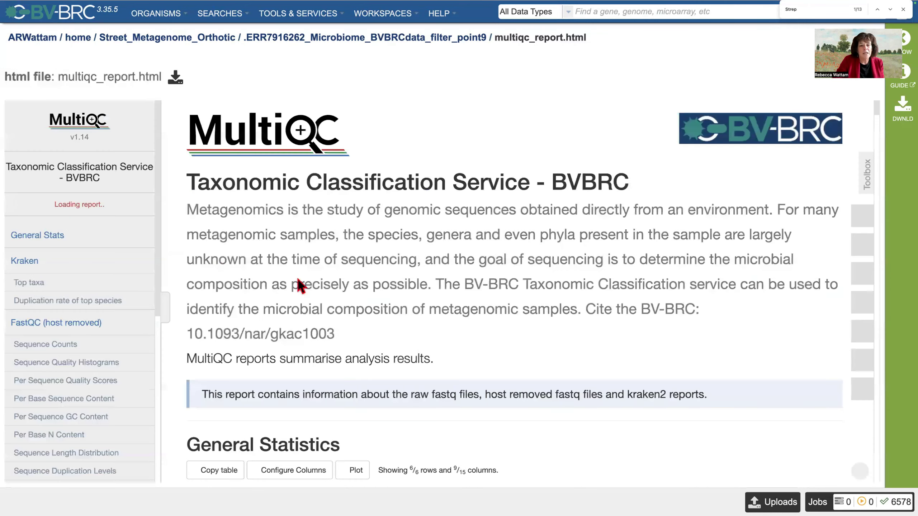
- Scroll through the MultiQC General Statistics: R1/R2 at 1.3 M sequences, 39% GC, 40.5%/34.4% duplicates
{"action": "scroll", "coordinate": [314, 273], "scroll_direction": "down", "scroll_amount": 5}
{"action": "scroll", "coordinate": [317, 231], "scroll_direction": "down", "scroll_amount": 1}
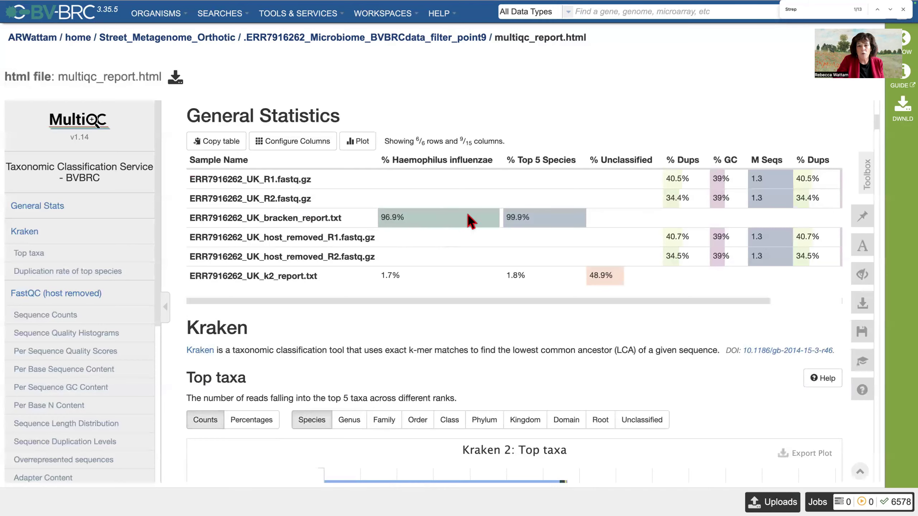
{"action": "scroll", "coordinate": [400, 306], "scroll_direction": "down", "scroll_amount": 2}
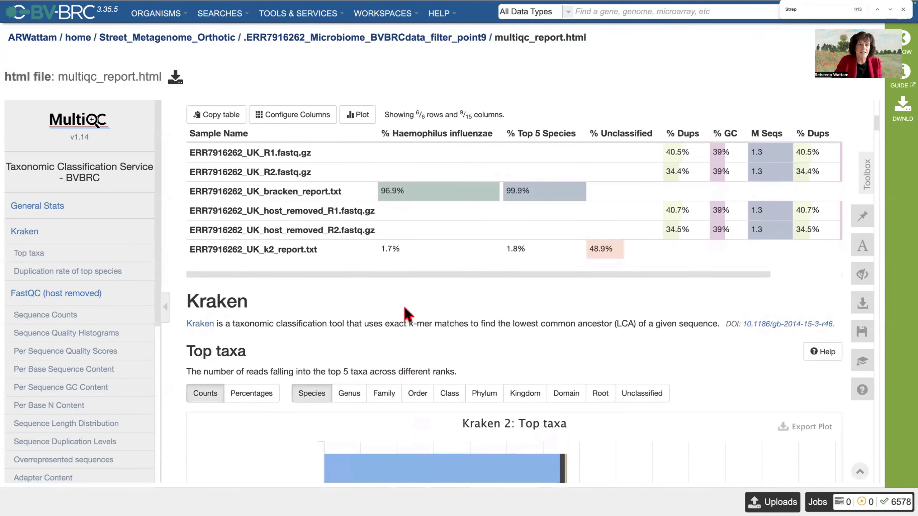
{"action": "scroll", "coordinate": [419, 294], "scroll_direction": "up", "scroll_amount": 1}
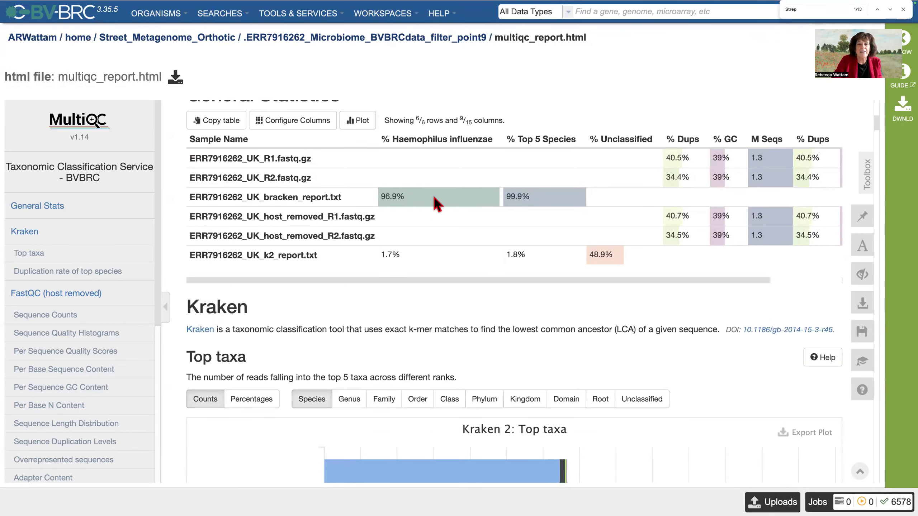
{"action": "scroll", "coordinate": [435, 217], "scroll_direction": "right", "scroll_amount": 2}
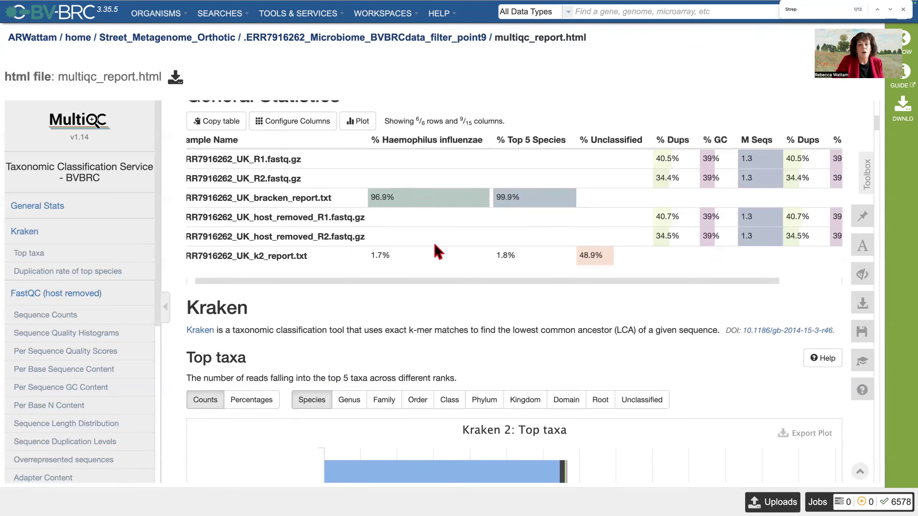
{"action": "scroll", "coordinate": [437, 250], "scroll_direction": "left", "scroll_amount": 1}
{"action": "scroll", "coordinate": [452, 297], "scroll_direction": "down", "scroll_amount": 3}
{"action": "scroll", "coordinate": [452, 298], "scroll_direction": "down", "scroll_amount": 5}
{"action": "scroll", "coordinate": [453, 297], "scroll_direction": "up", "scroll_amount": 15}
{"action": "scroll", "coordinate": [455, 306], "scroll_direction": "up", "scroll_amount": 6}
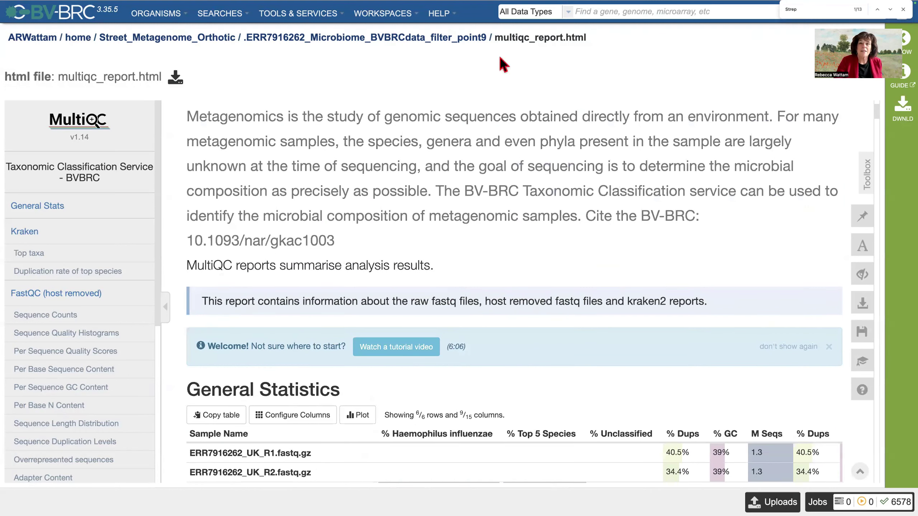
{"action": "left_click", "coordinate": [397, 46]}
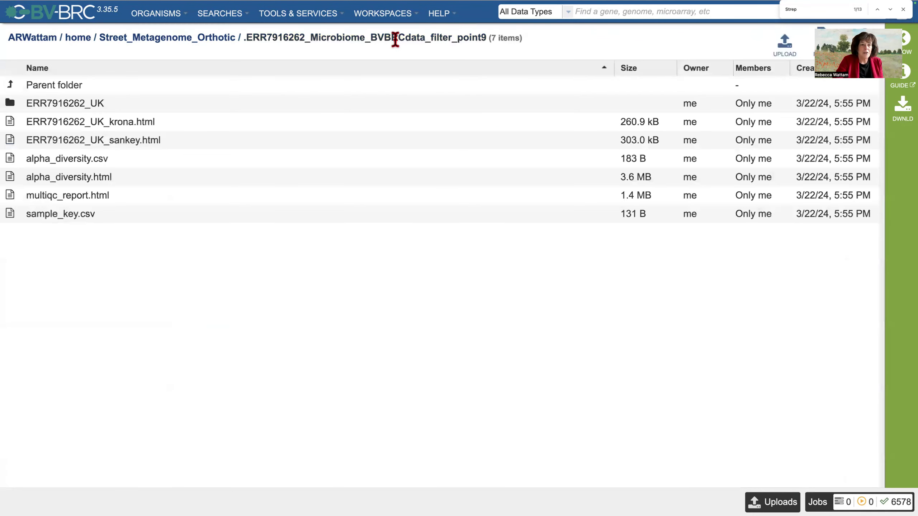